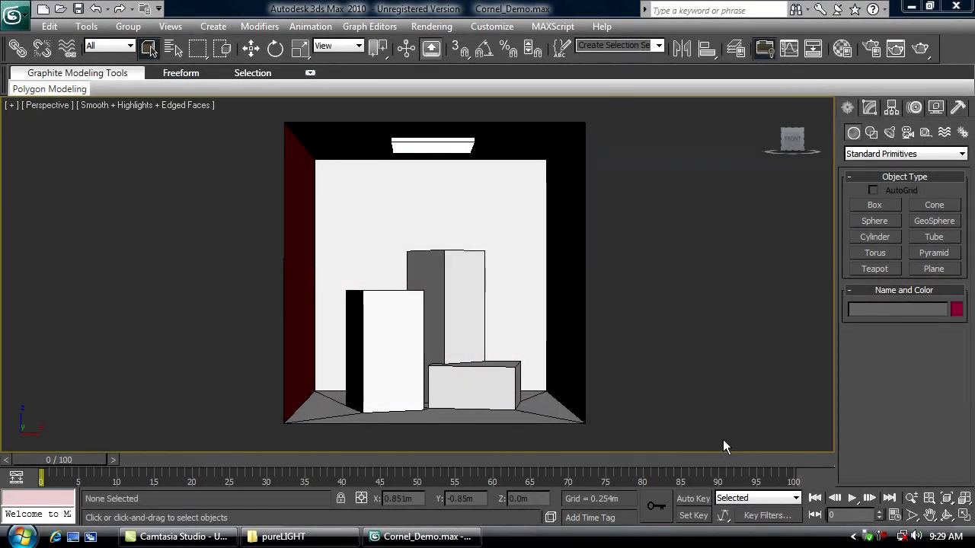
Select the room's walls, boxes and floor in turn to examine the scene's separate objects
alt+middle_drag(459, 322, 492, 361)
click(460, 319)
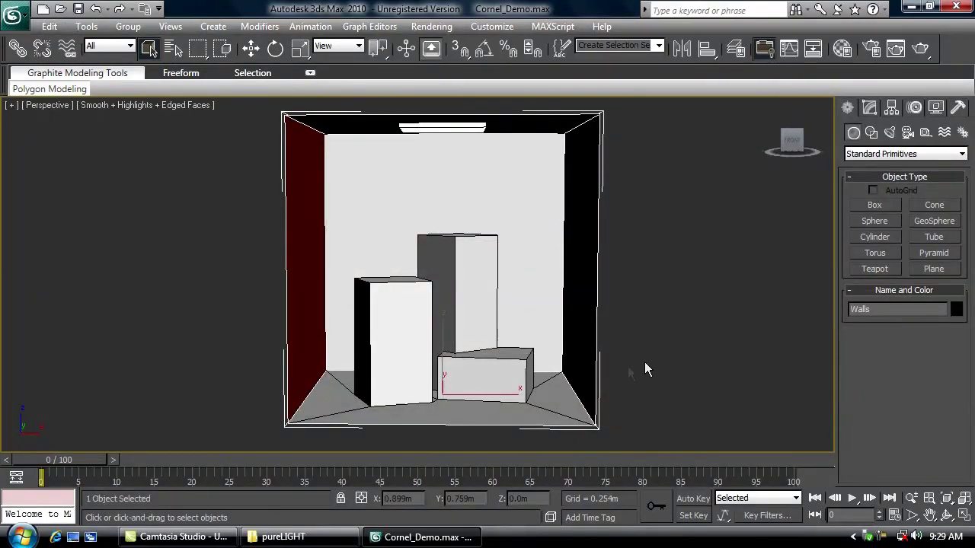
click(417, 320)
click(556, 417)
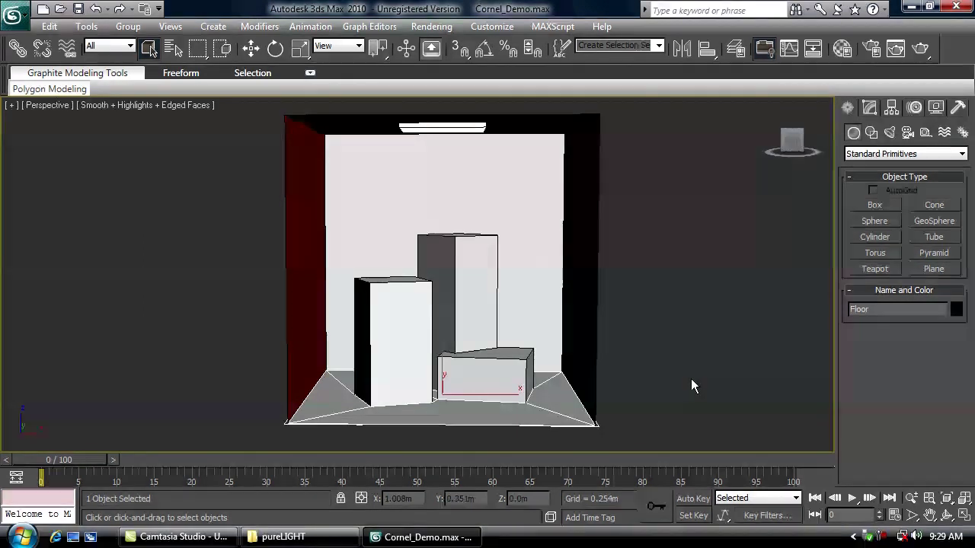
middle_drag(650, 382, 652, 419)
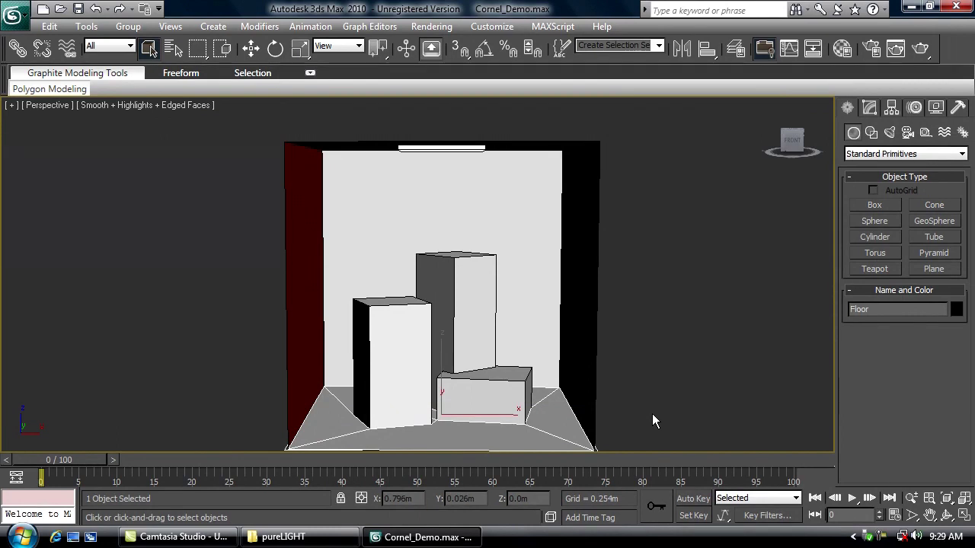
mouse_move(652, 413)
middle_down()
mouse_move(646, 374)
mouse_move(645, 402)
middle_up()
key(alt)
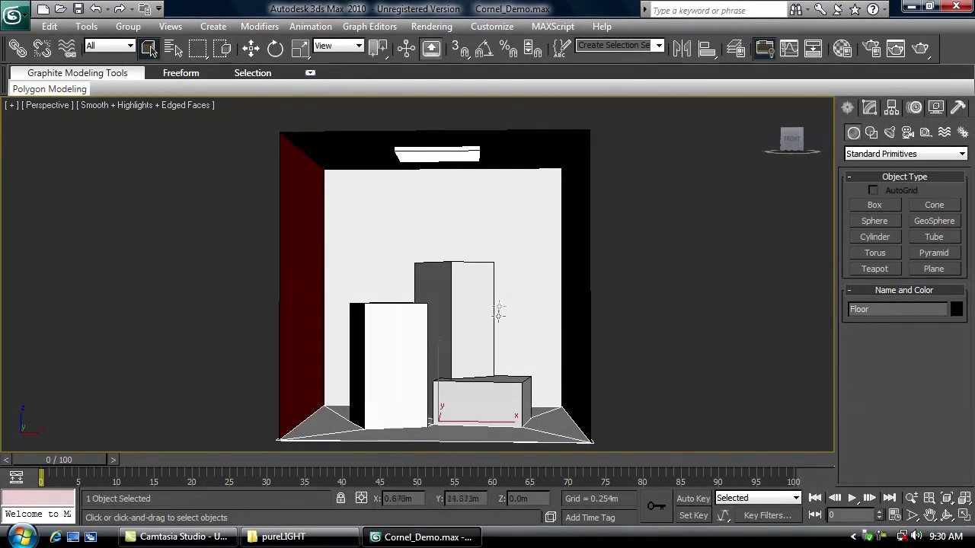
Select the walls, start exporting them, and browse to the Module_Common folder inside pureLIGHT's Cornel_Demo scene folder
click(520, 281)
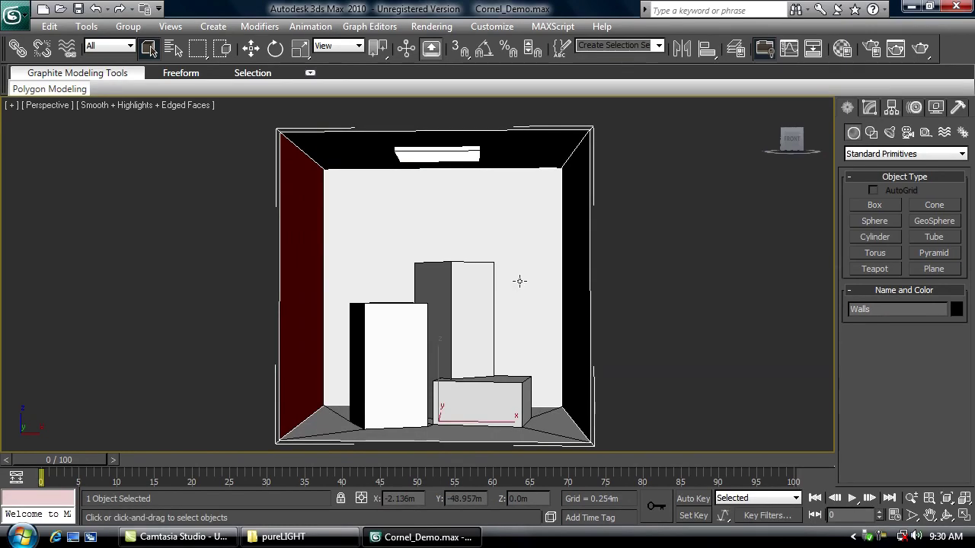
key(ctrl+e)
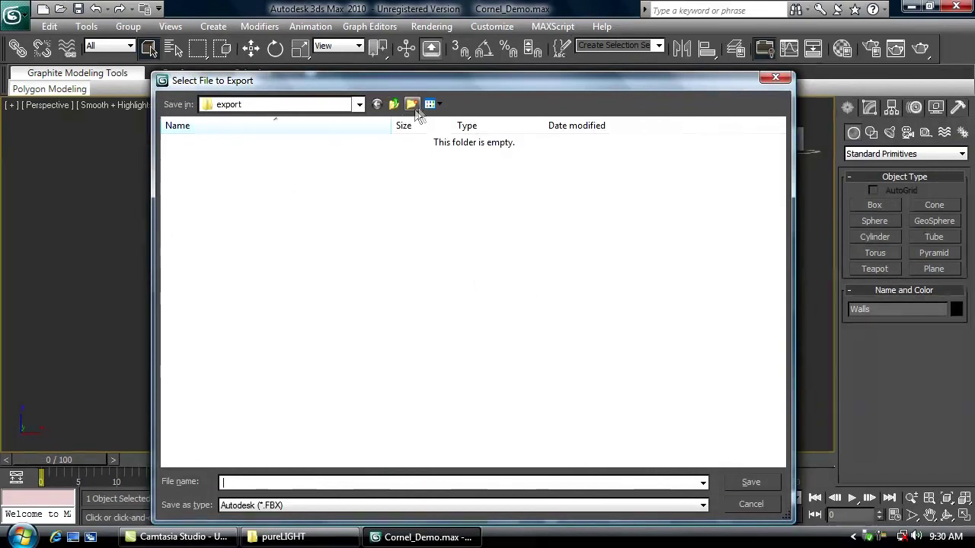
click(393, 105)
click(392, 104)
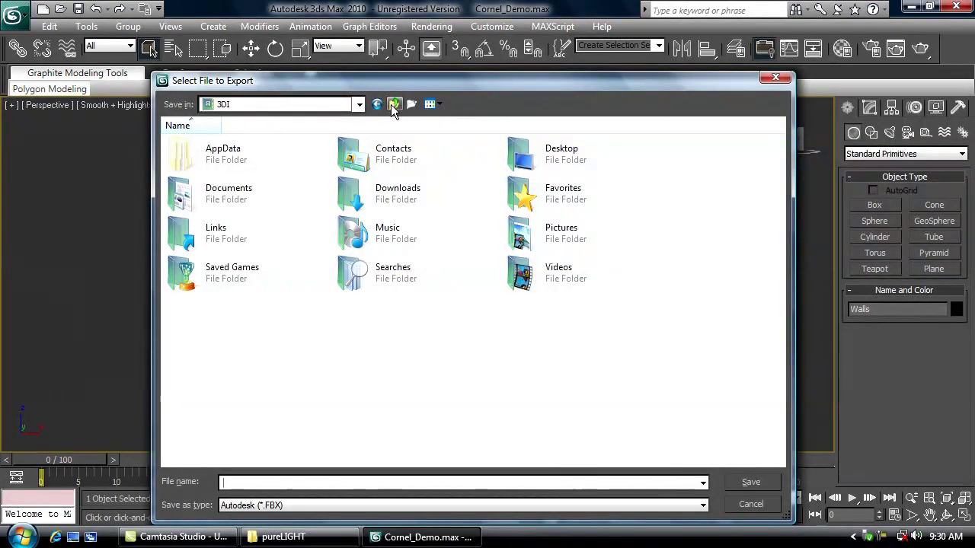
click(393, 104)
double_click(518, 153)
click(257, 161)
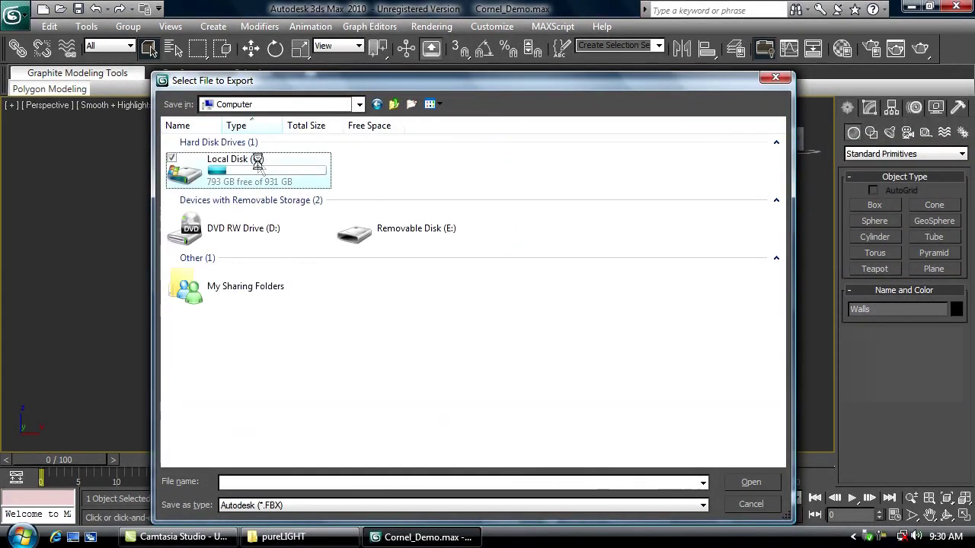
double_click(257, 162)
double_click(244, 143)
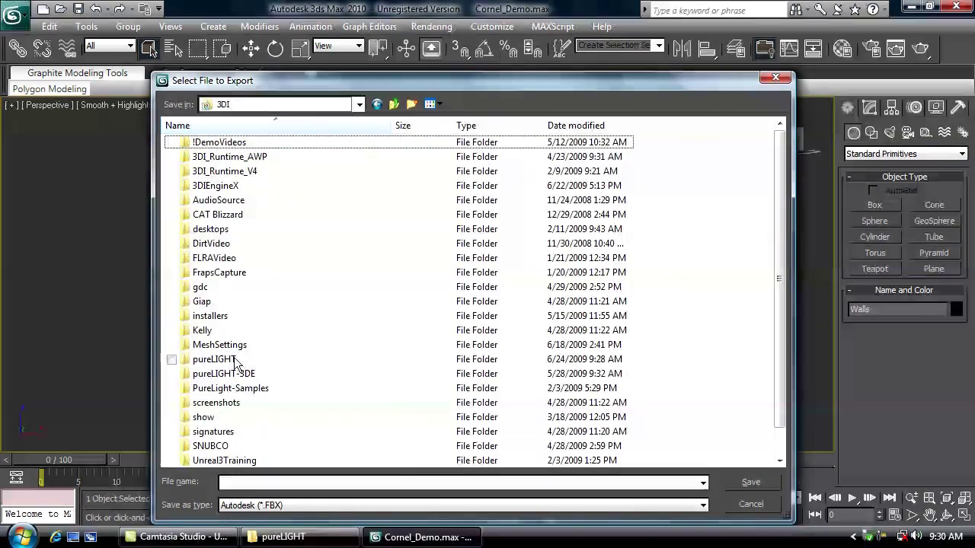
double_click(233, 359)
double_click(226, 142)
double_click(229, 142)
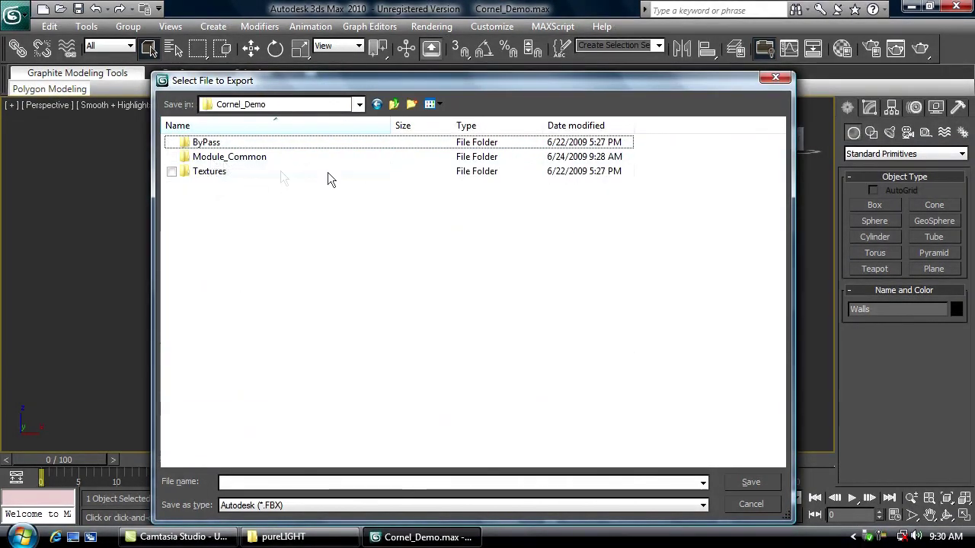
double_click(236, 158)
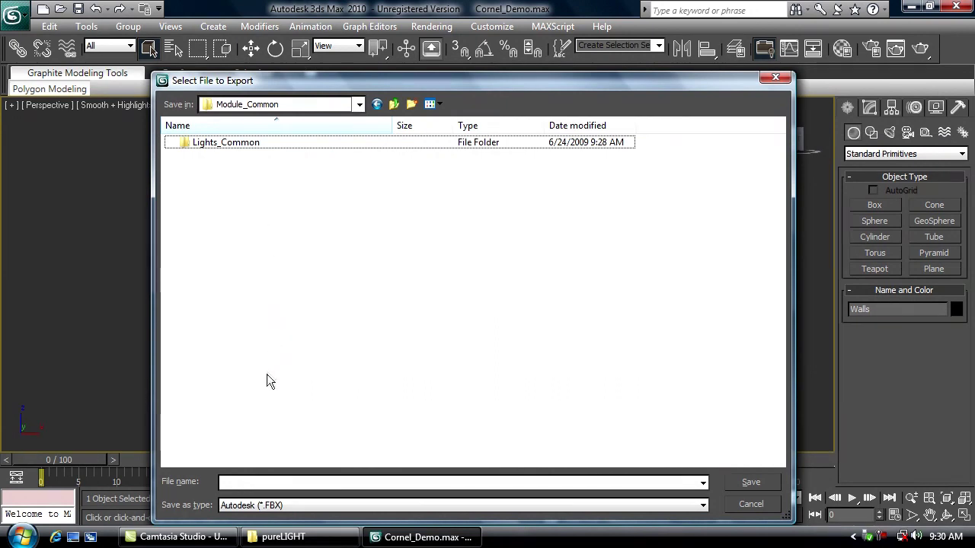
Export the walls as the ASCII Scene Export file LMA_Walls with default options, and delete them from the scene
click(360, 506)
click(336, 343)
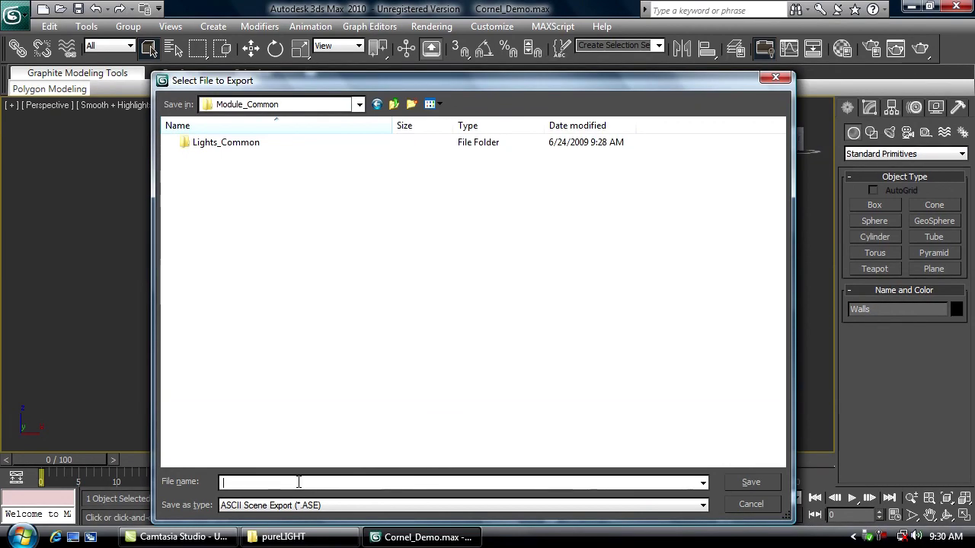
text(LM_Walls)
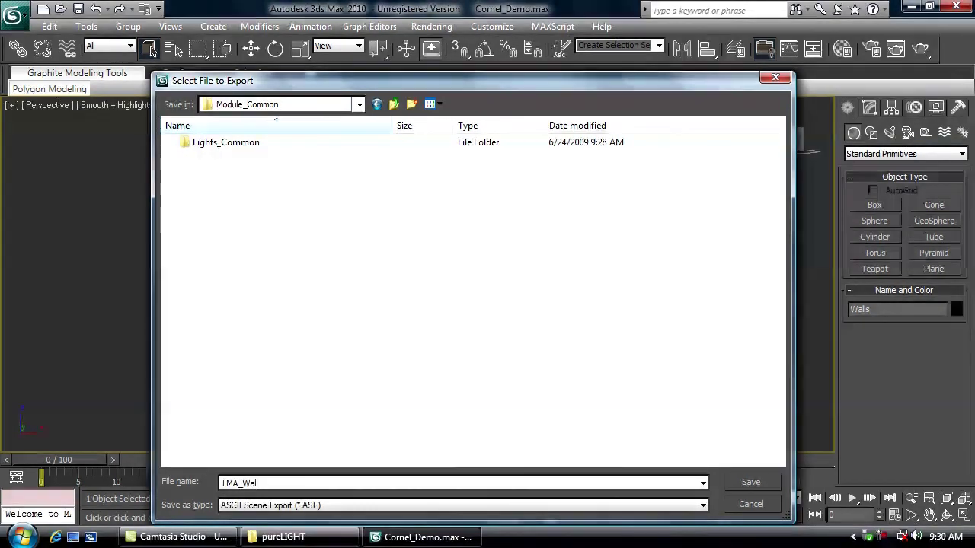
key(Return)
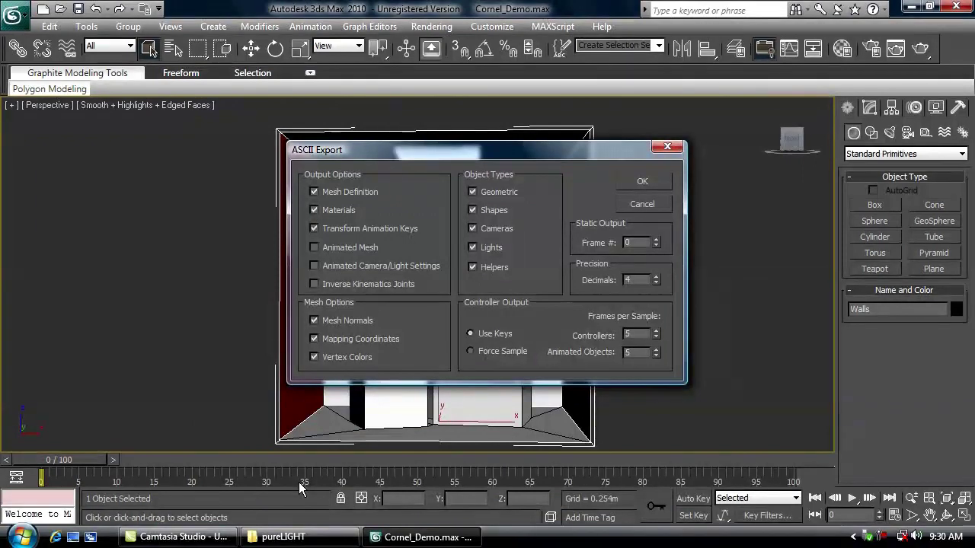
click(643, 182)
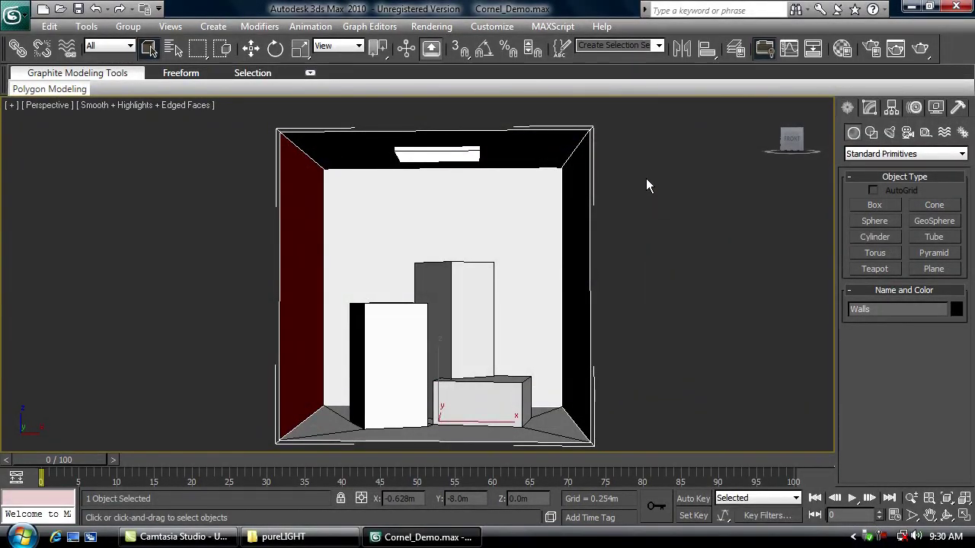
click(637, 186)
Export the boxes to Module_Common as the ASE file LMA_Boxes, and delete them from the scene
click(467, 295)
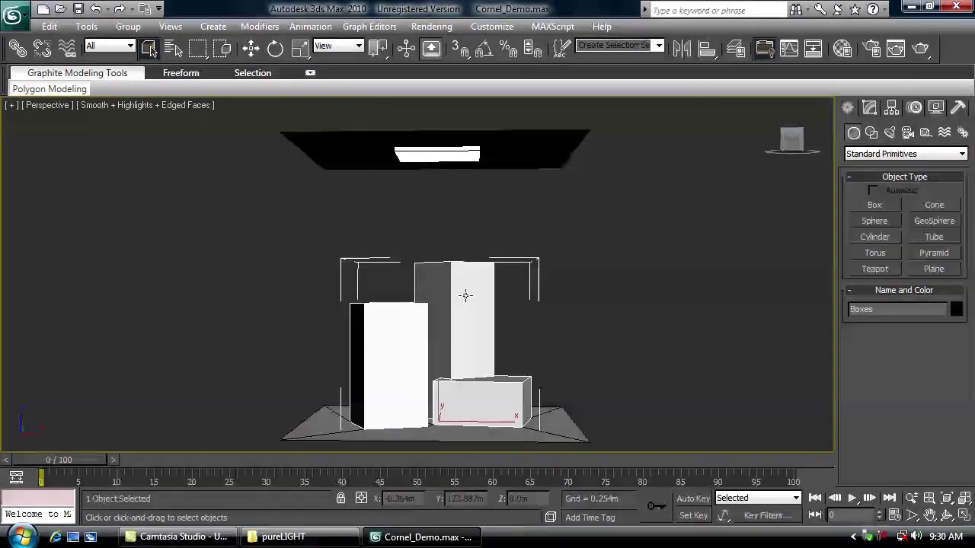
key(ctrl+e)
text(LMA_)
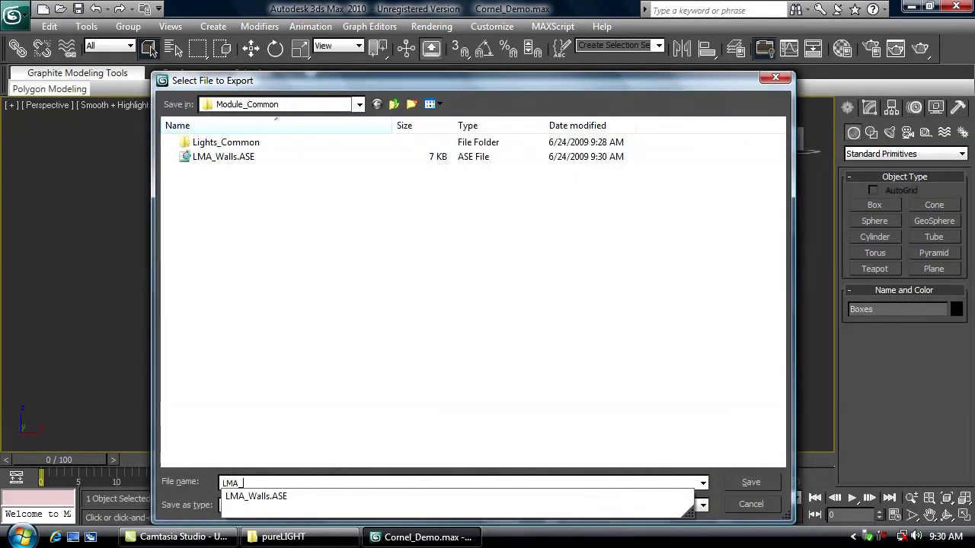
text(Boxes)
key(Return)
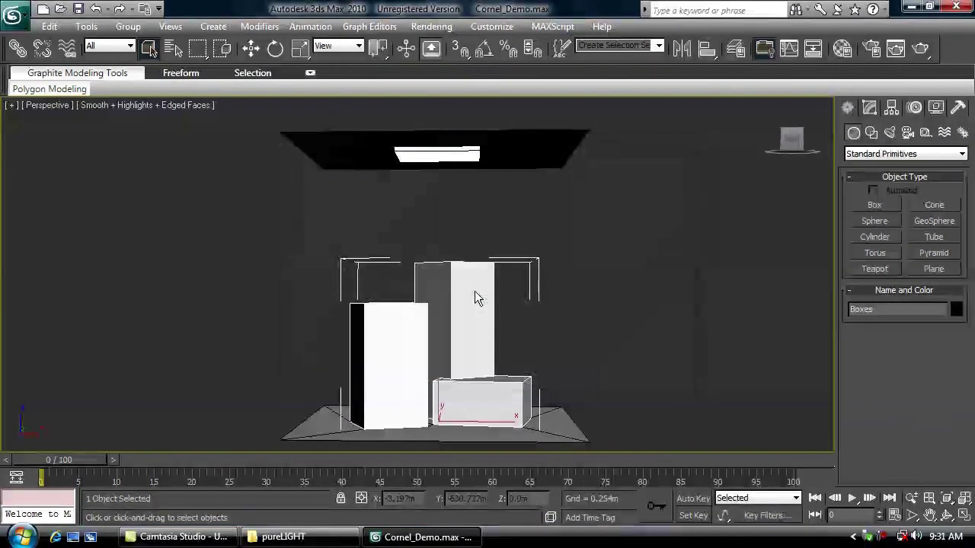
key(Delete)
Export the floor to Module_Common as the ASE file LMA_Floor, and delete it from the scene
click(355, 416)
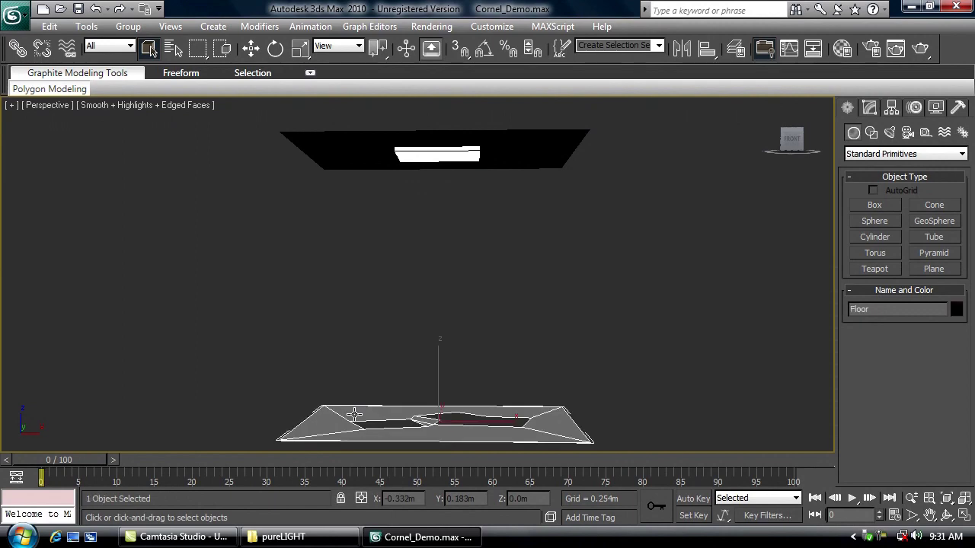
key(alt+f)
text(LMA_)
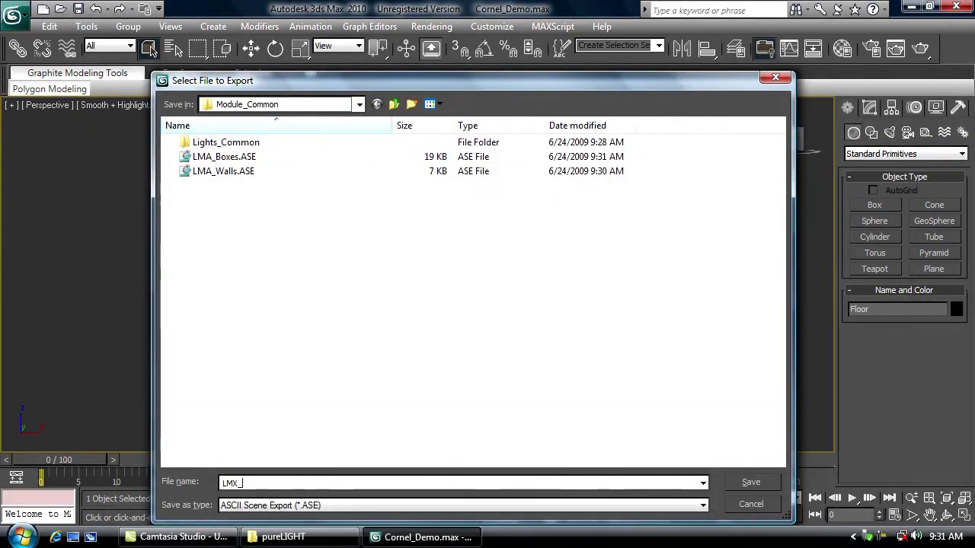
text(Floor)
key(Return)
key(Delete)
Export the ceiling to Module_Common as the ASE file LMA_Ceiling, and delete it from the scene
click(376, 152)
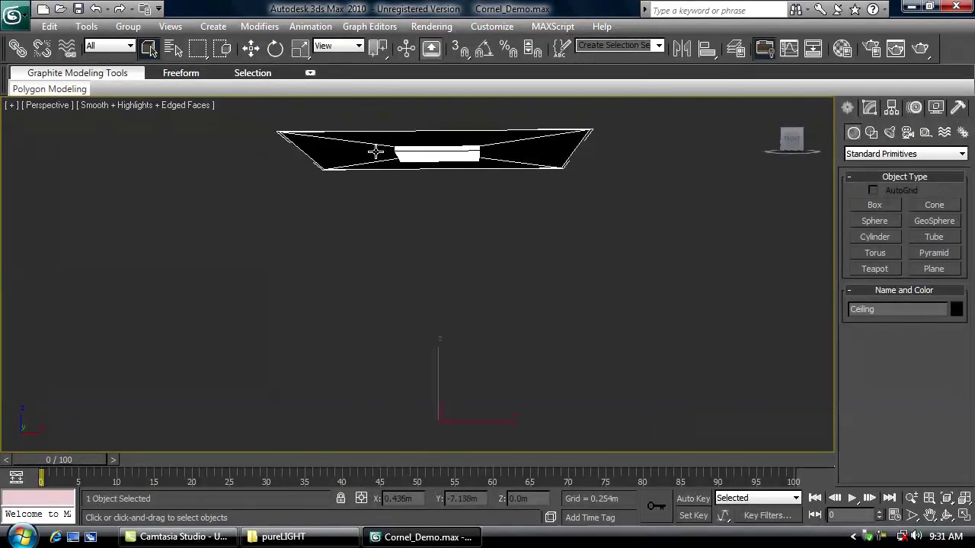
key(ctrl+e)
text(LMA_Ceiling)
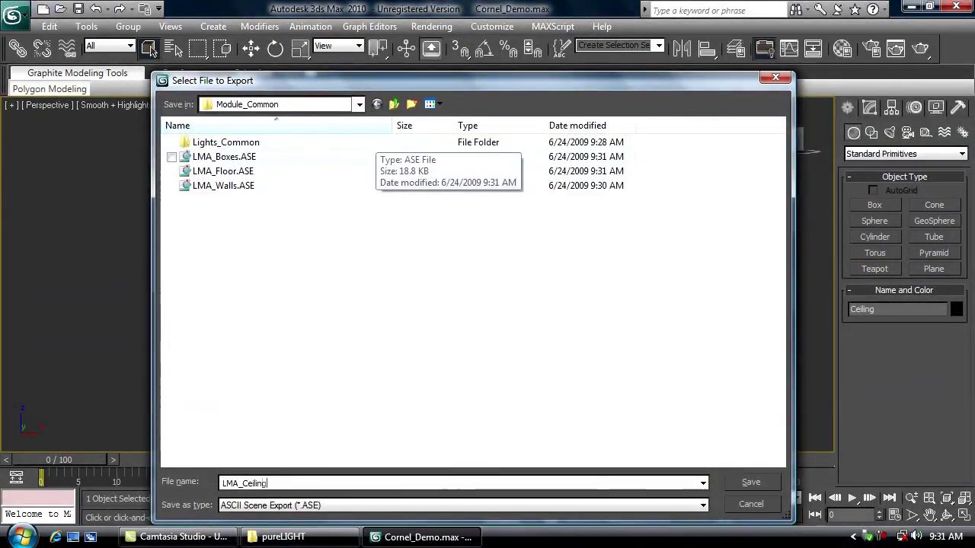
key(Return)
key(Delete)
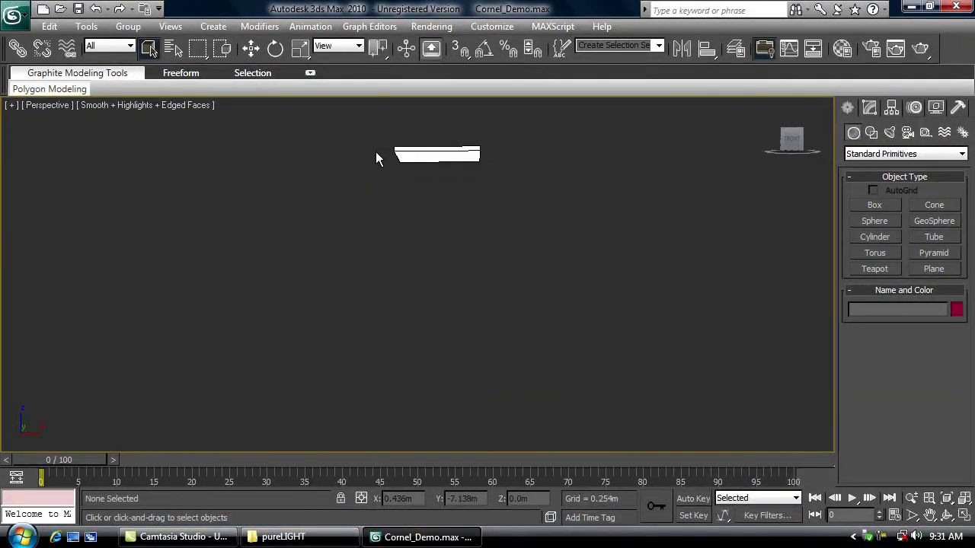
Export the lamp as the ASE file OL_Lamp into the Lights_Common subfolder
click(460, 155)
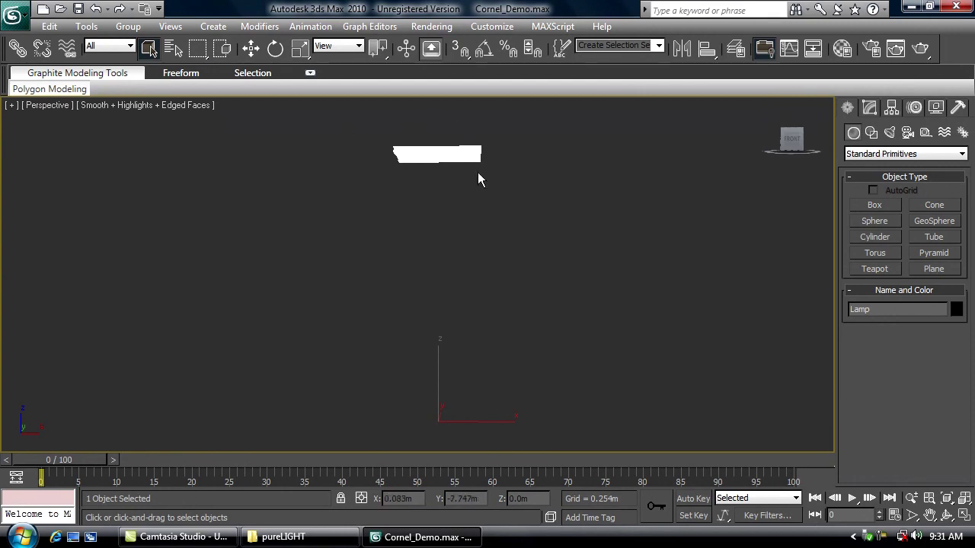
key(ctrl+e)
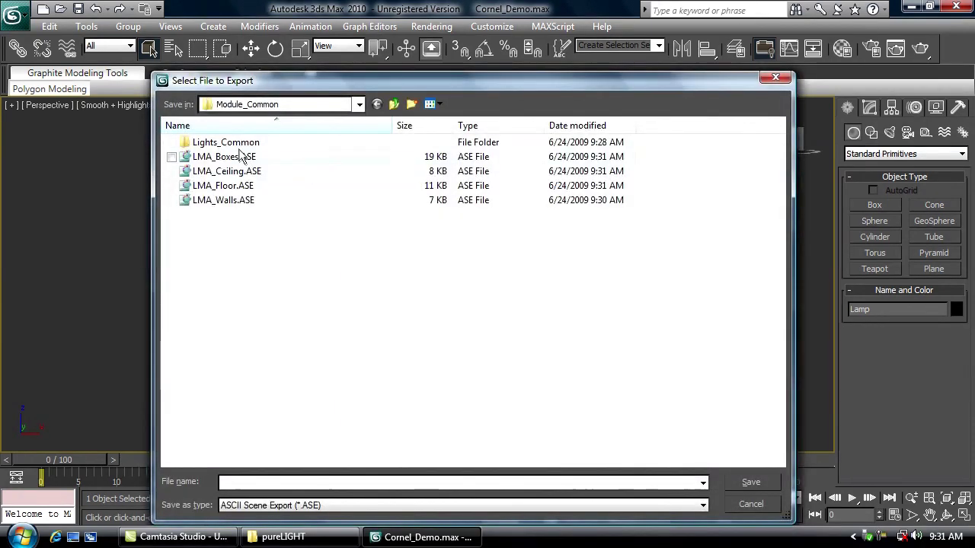
double_click(240, 143)
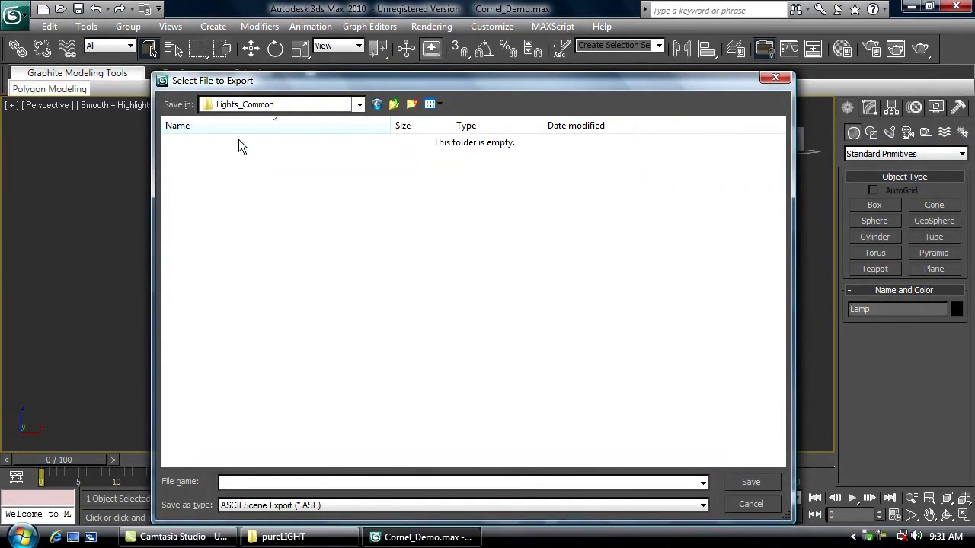
click(285, 484)
text(OL_L)
text(amp)
key(Return)
key(Return)
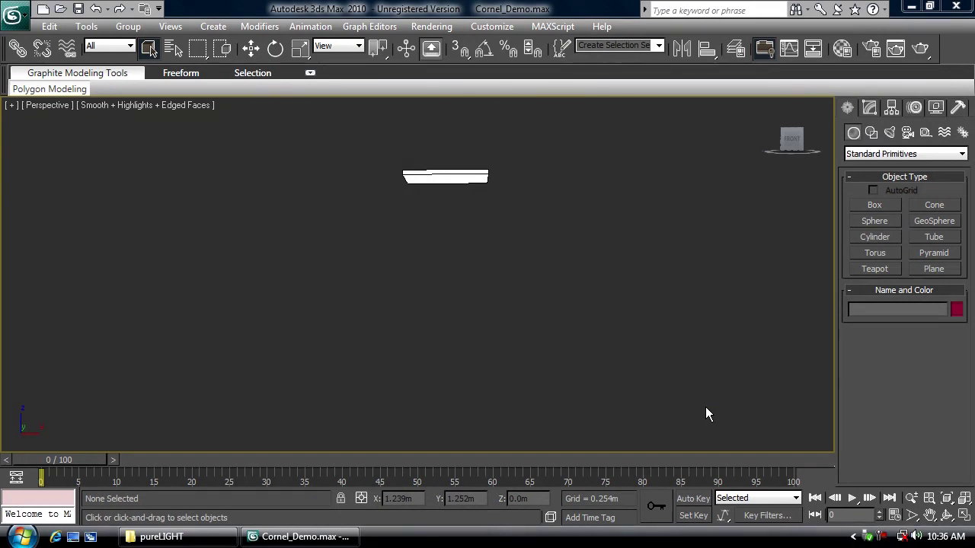
Switch to the pureLIGHT folder and launch preLIGHT_Torque.exe
click(162, 537)
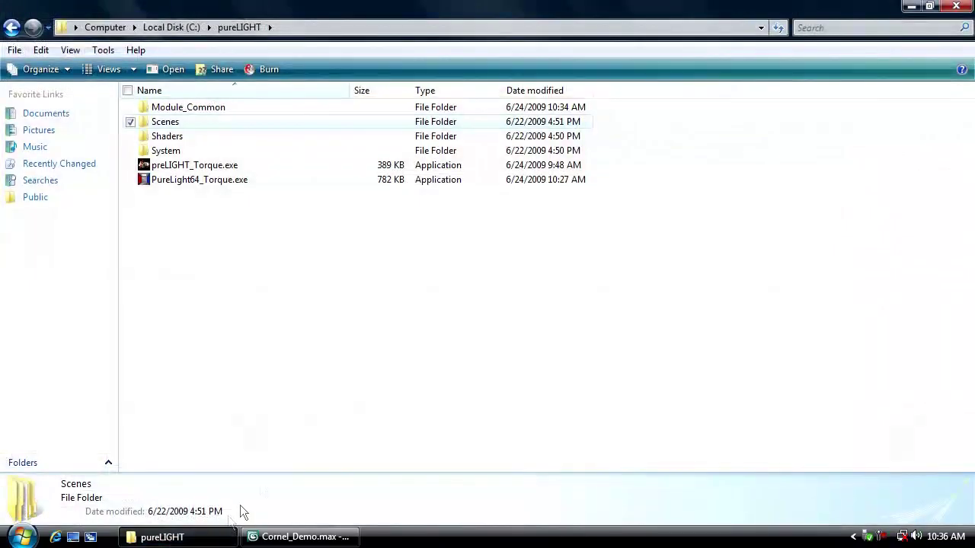
double_click(186, 166)
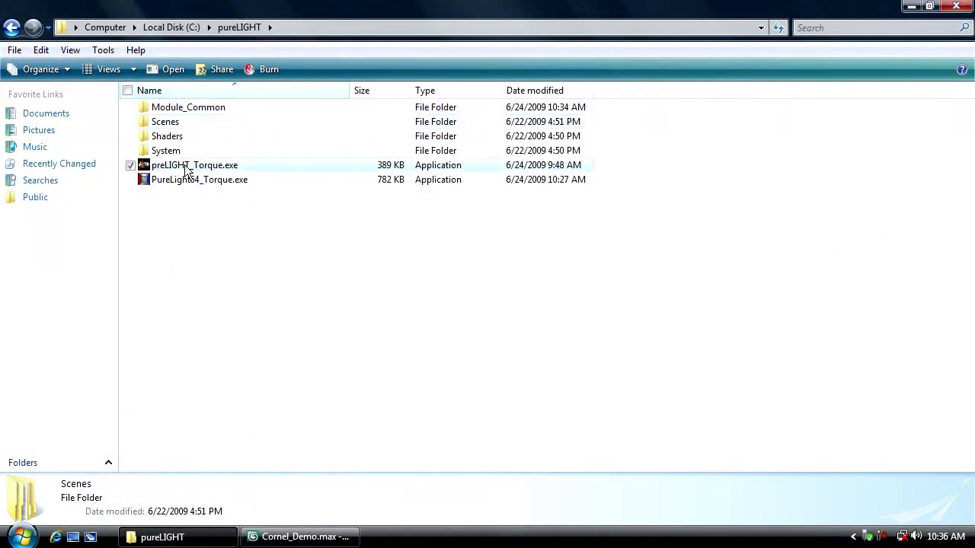
drag(287, 61, 263, 38)
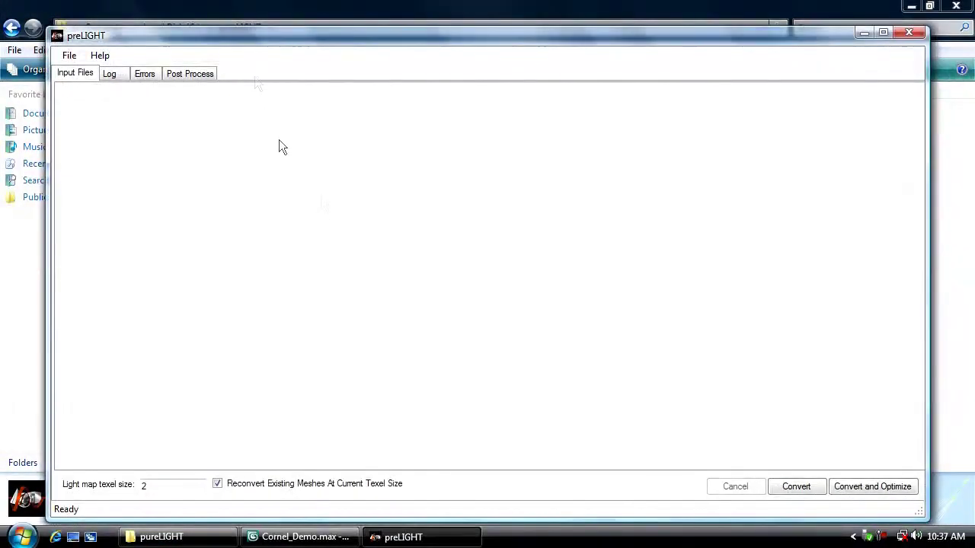
Create a new scene file in the pureLIGHT Scenes folder Cornel_Demo
click(71, 57)
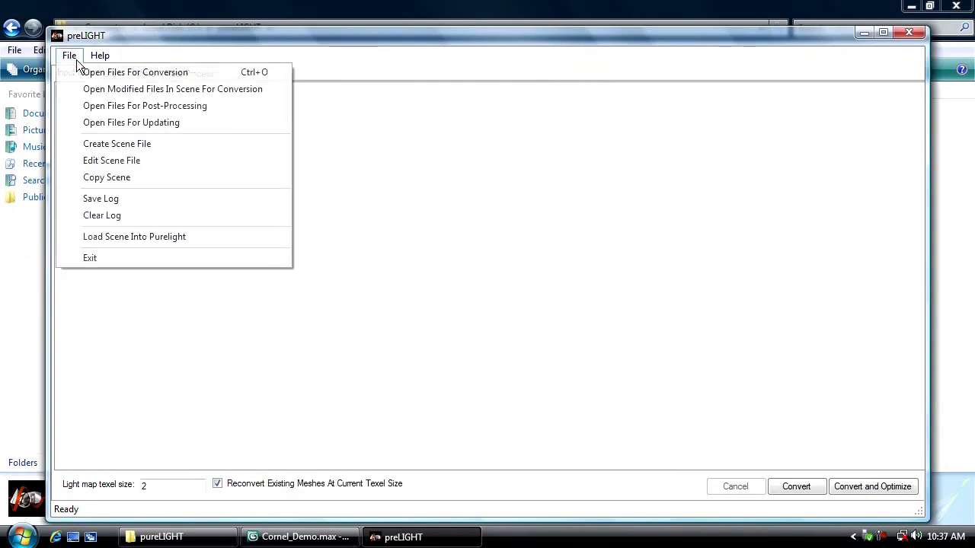
click(114, 143)
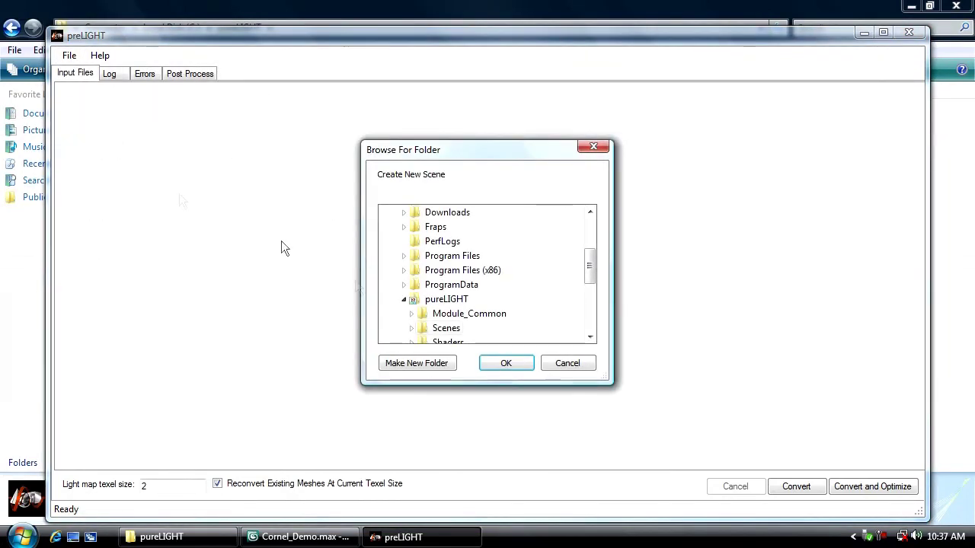
click(423, 333)
click(462, 288)
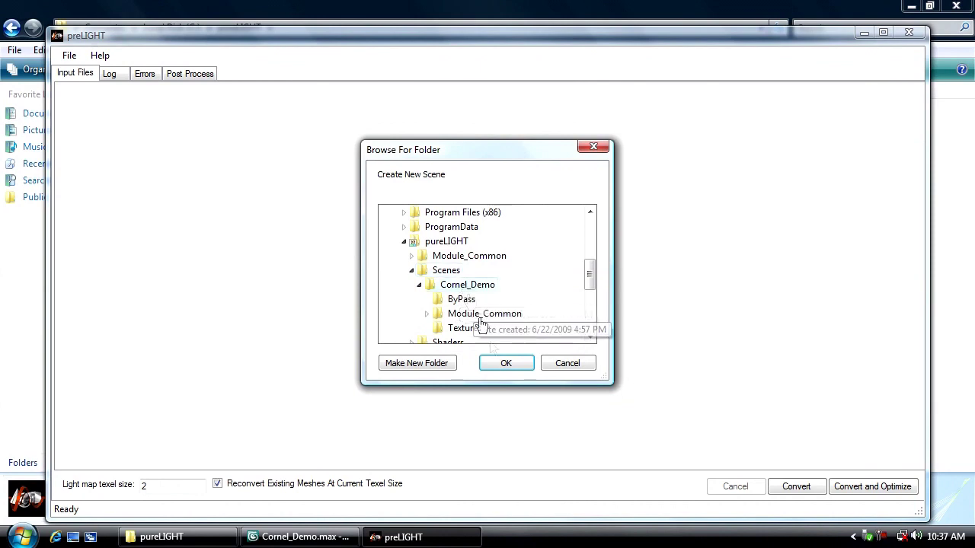
click(506, 364)
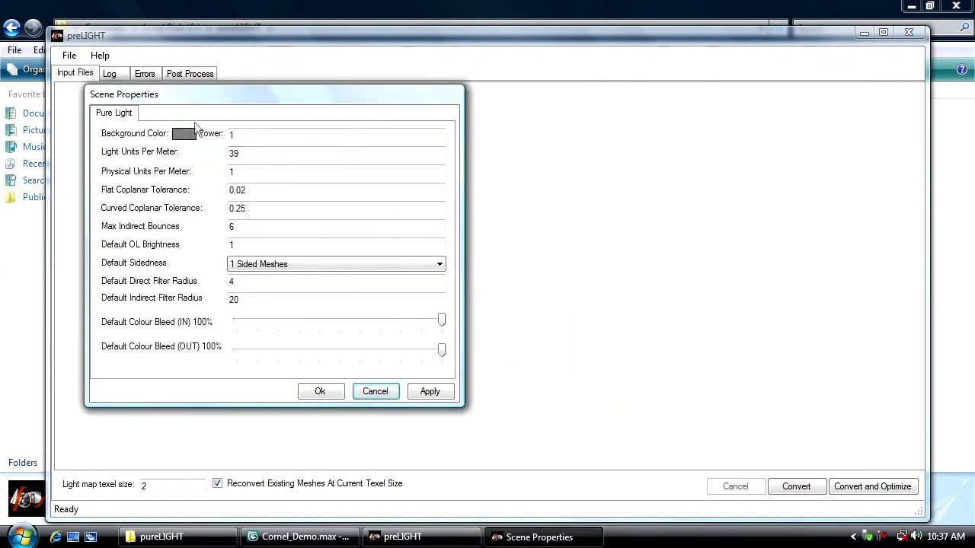
Set Physical Units Per Meter to 39 in the scene properties and accept them
drag(261, 174, 197, 174)
text(39)
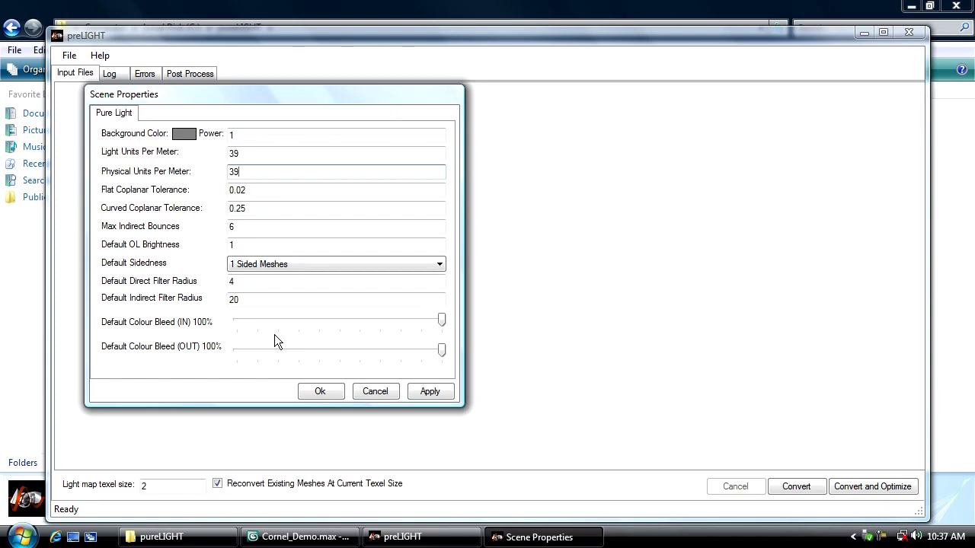
click(317, 390)
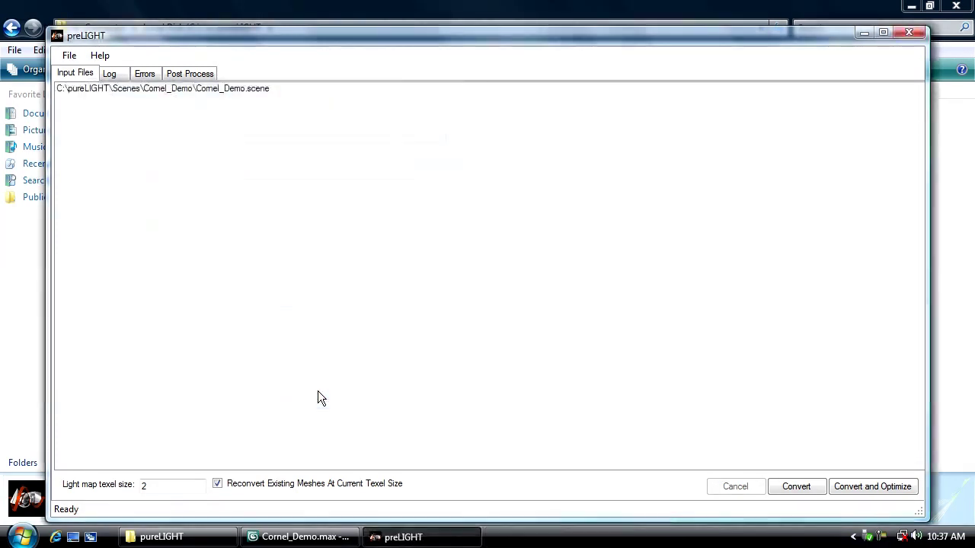
Set the lightmap texel size to 1, and convert and optimize the Cornel_Demo scene
click(159, 486)
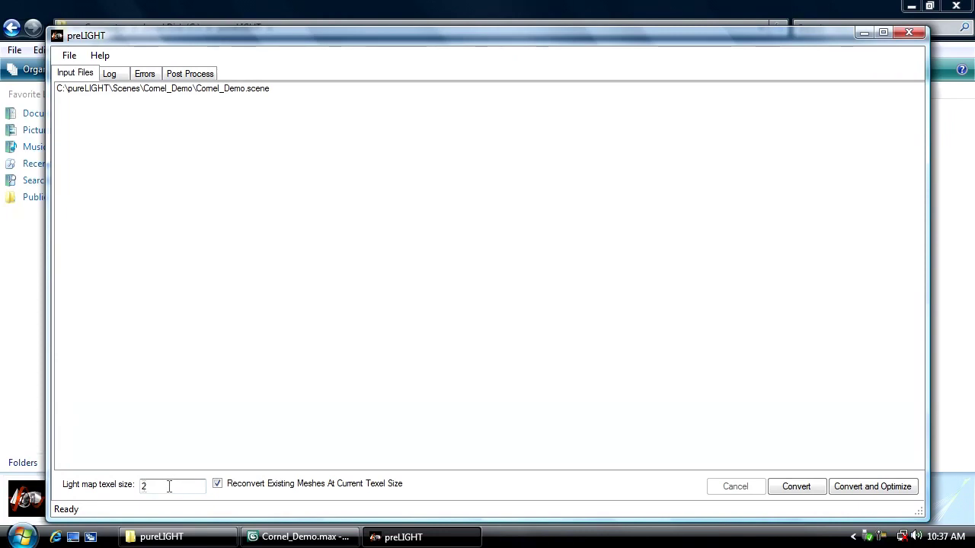
drag(169, 486, 120, 493)
text(1)
click(865, 485)
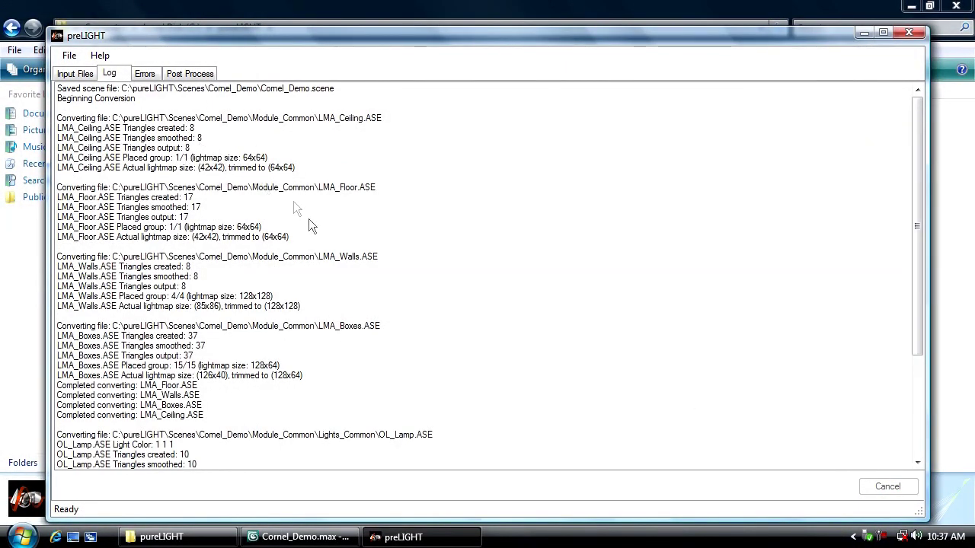
Check the conversion errors, and inspect the lightmap layouts of LMA_Boxes, LMA_Ceiling, LMA_Floor and LMA_Walls in the post-process results
click(146, 73)
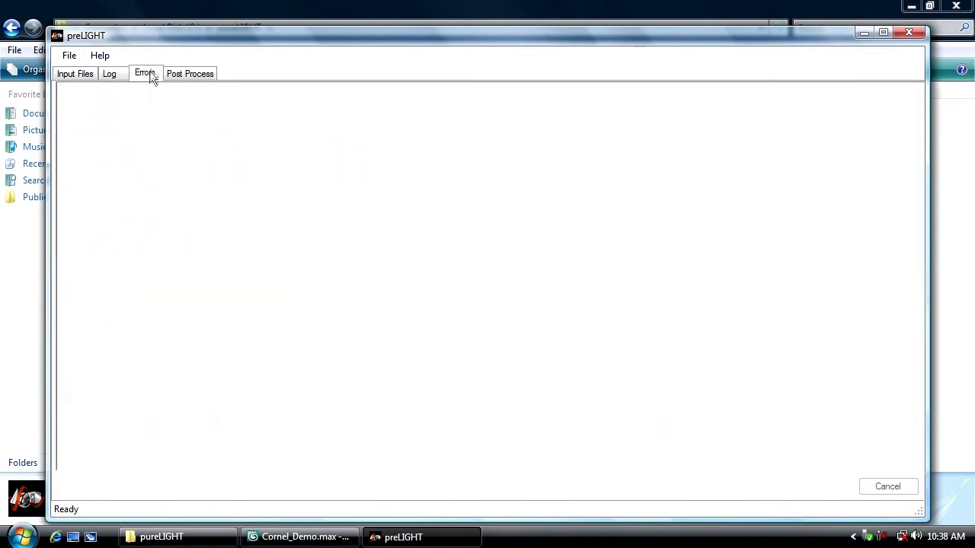
click(190, 74)
click(107, 131)
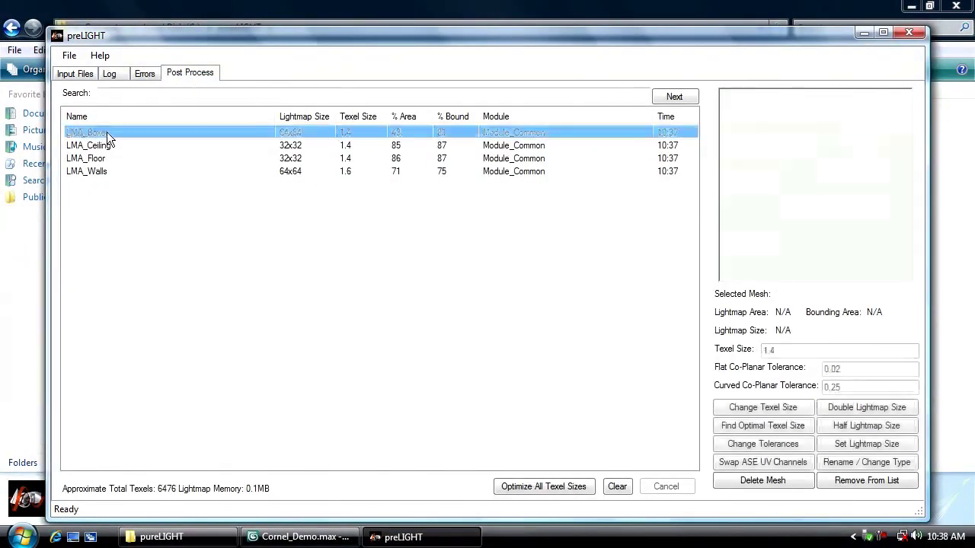
click(103, 144)
click(98, 158)
click(99, 171)
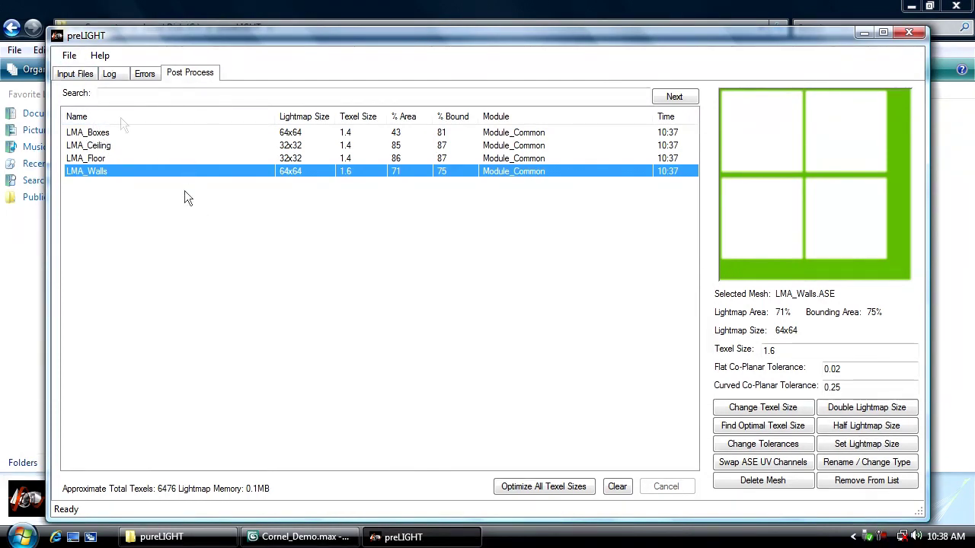
Open the Cornel_Demo scene in PureLight and view the unlit Cornell box from its open side
click(73, 56)
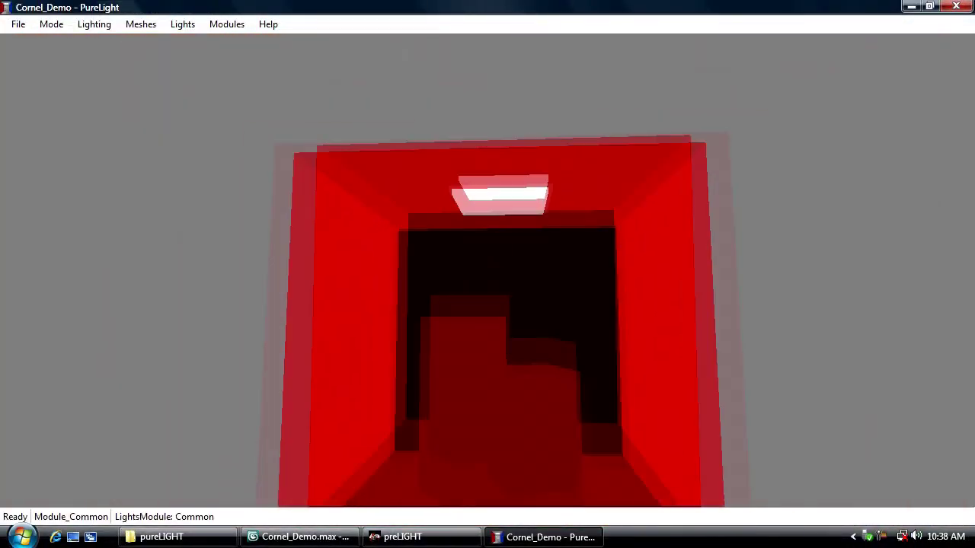
key(a)
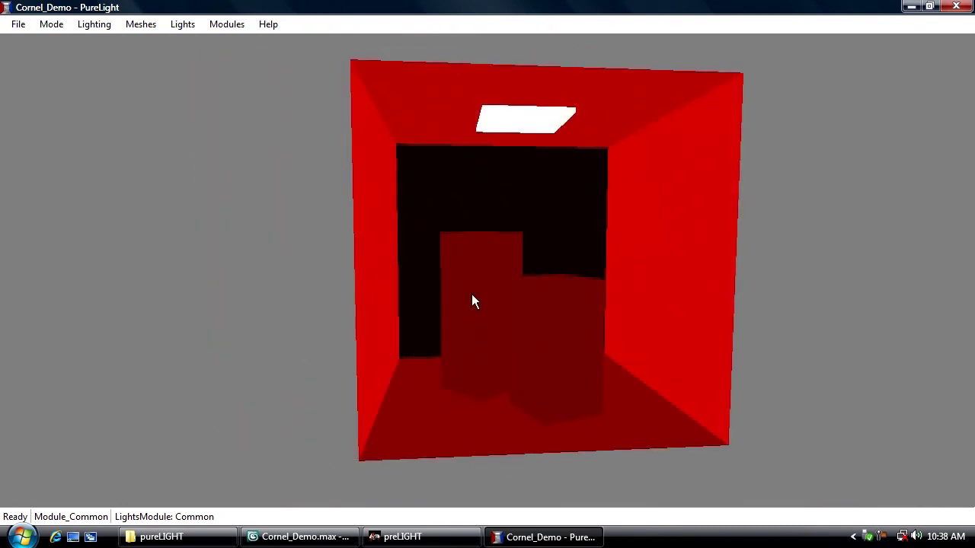
drag(469, 292, 655, 304)
key(a)
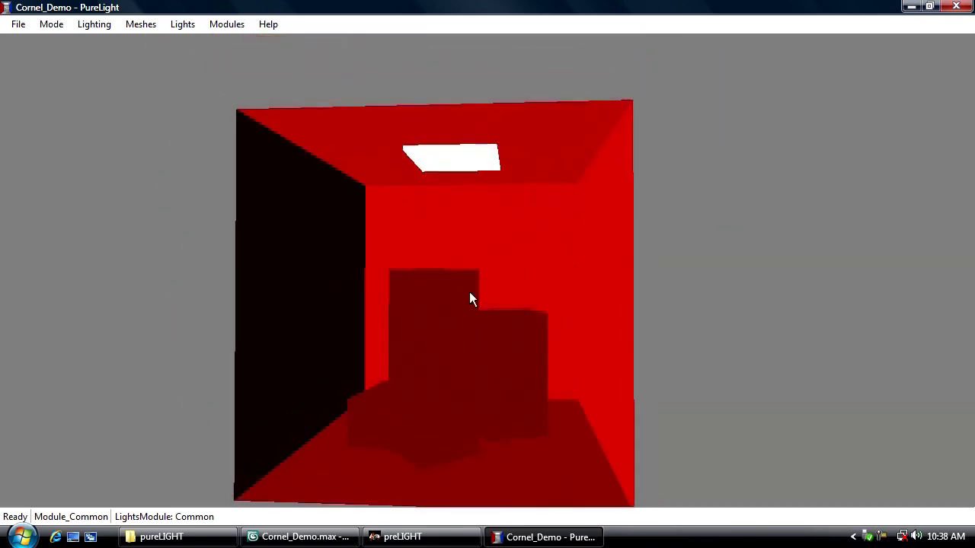
Bake the scene's lighting at 1 sample, view the box from the front, and stop the bake
click(95, 25)
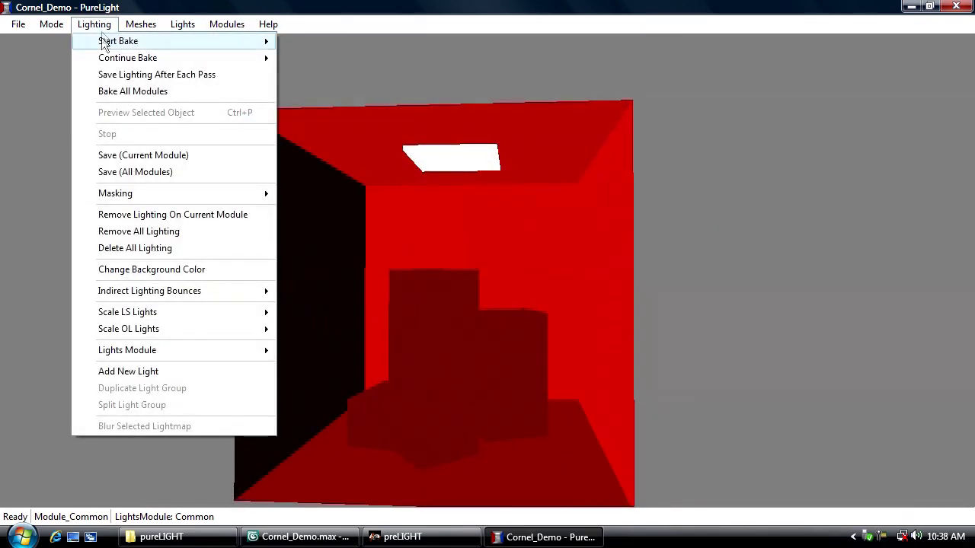
mouse_move(107, 41)
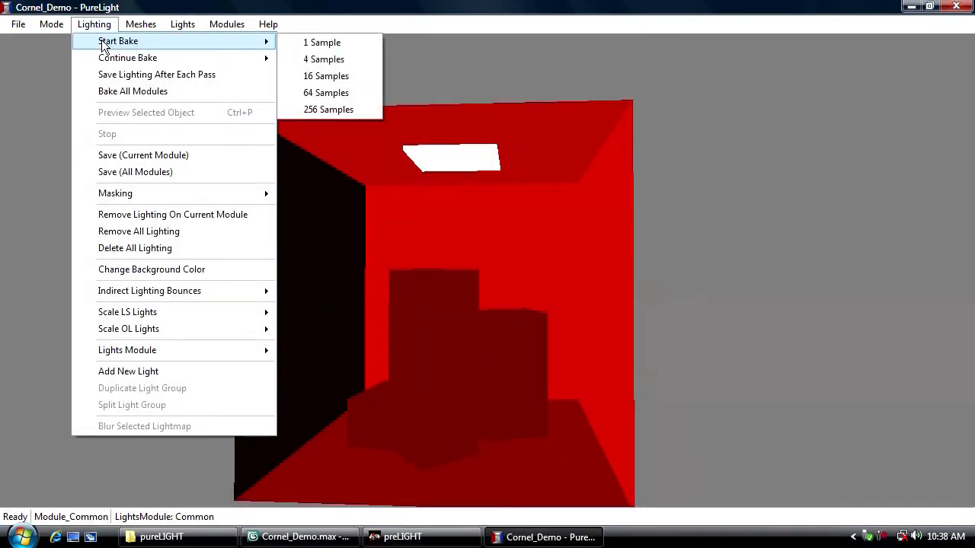
click(348, 42)
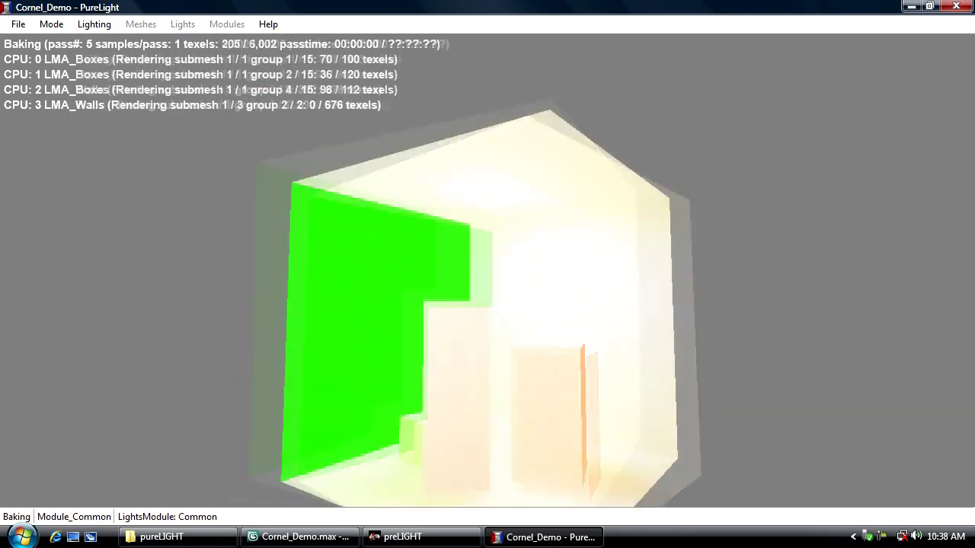
drag(609, 214, 449, 218)
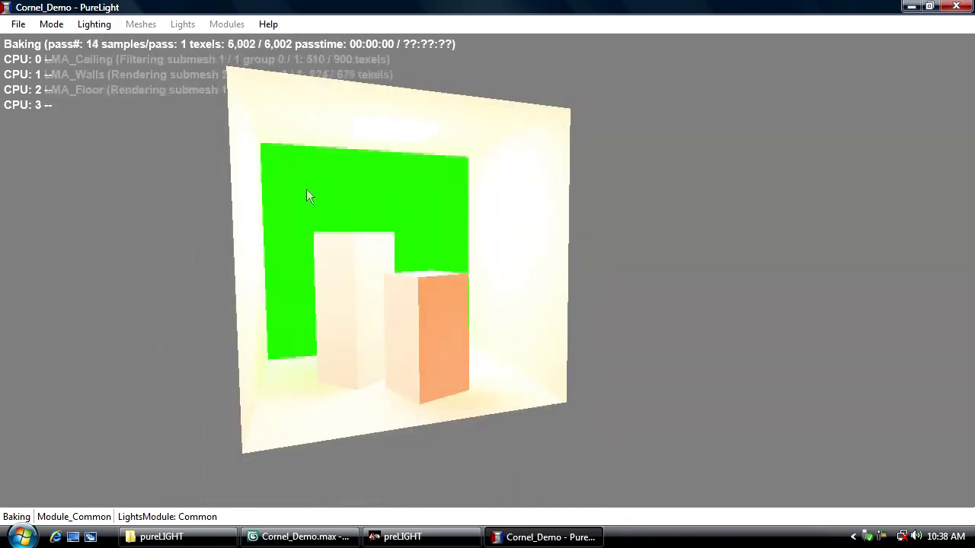
mouse_move(306, 189)
mouse_down()
mouse_move(381, 221)
mouse_move(426, 209)
mouse_move(311, 191)
mouse_up()
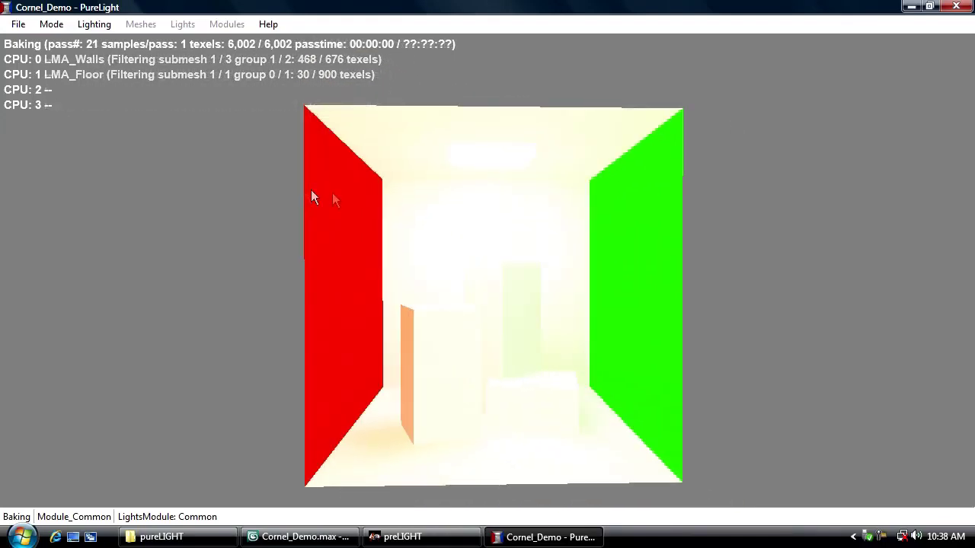
click(94, 24)
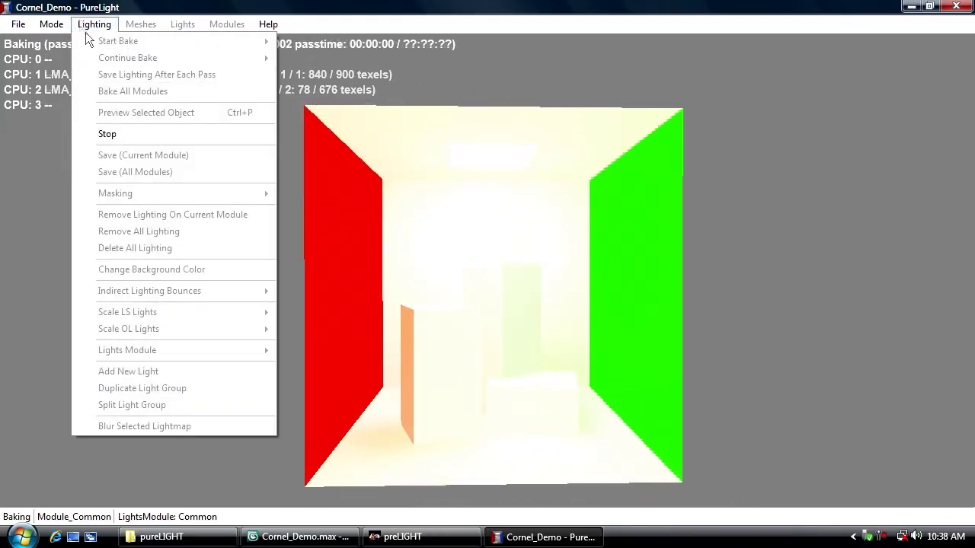
click(125, 137)
Set the power of the ceiling light OL_Lamp to 0.5
double_click(465, 159)
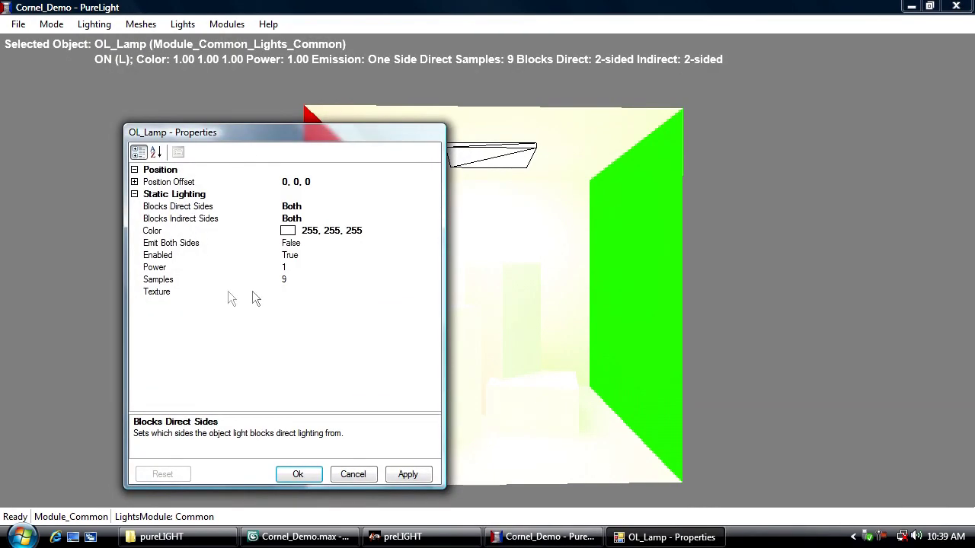
click(266, 268)
click(285, 268)
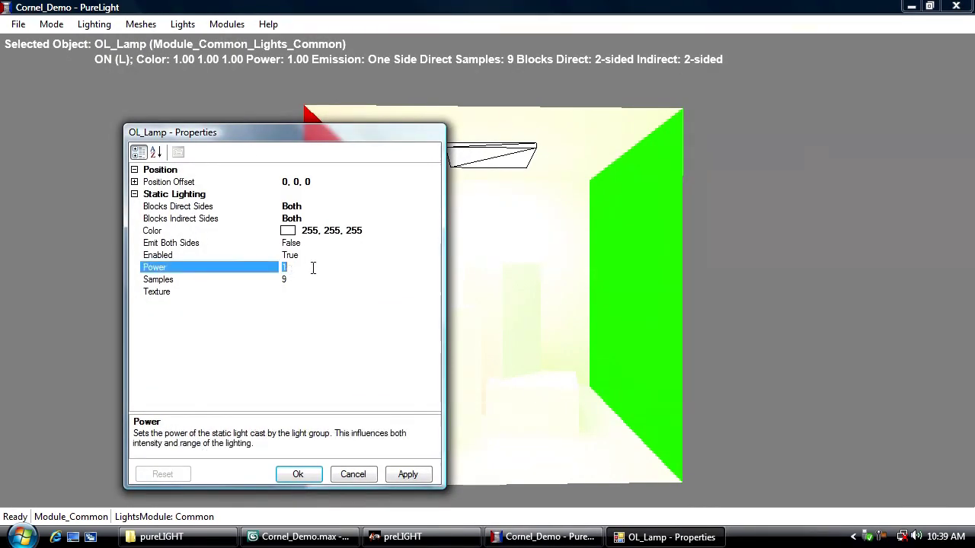
click(297, 474)
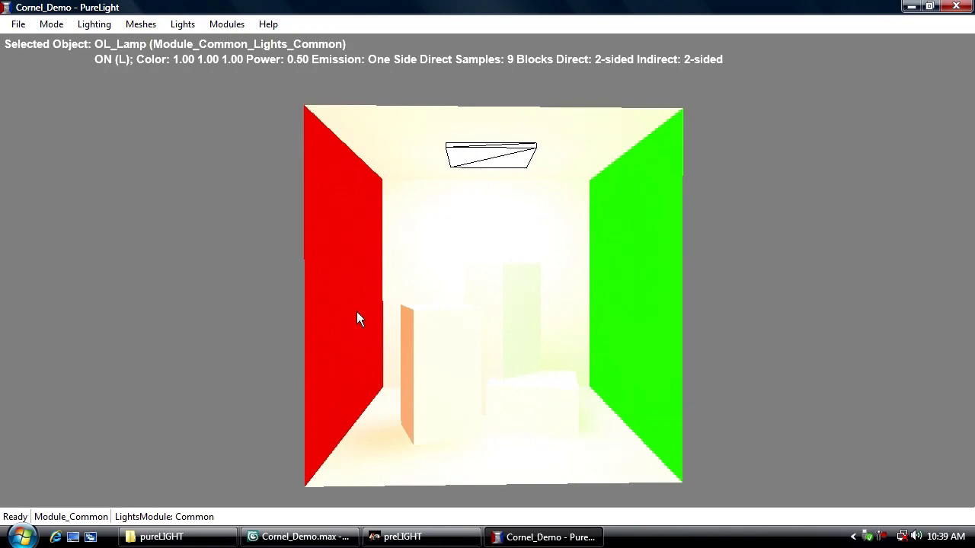
Restart the bake at 1 sample, stop it after several passes, and examine the lighting and shadows around the boxes
click(94, 24)
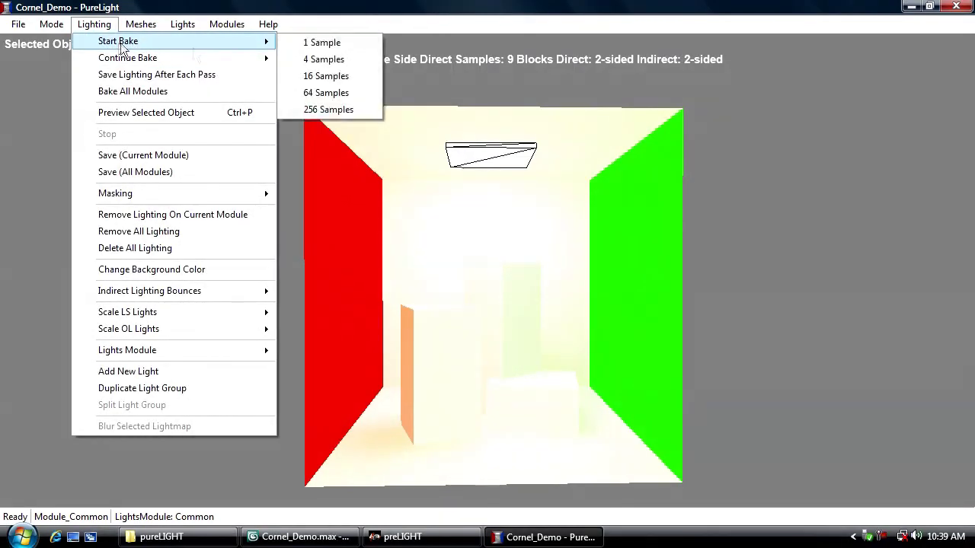
click(326, 42)
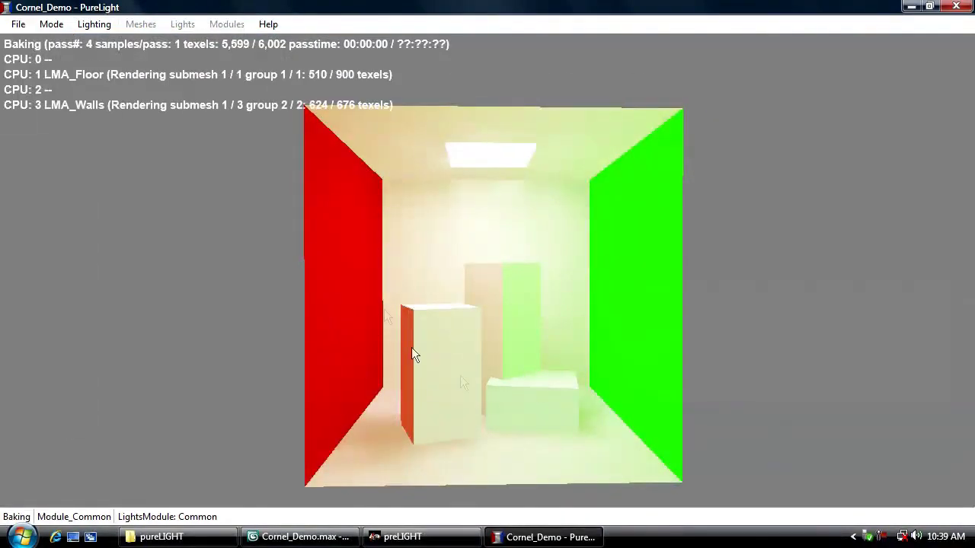
click(94, 24)
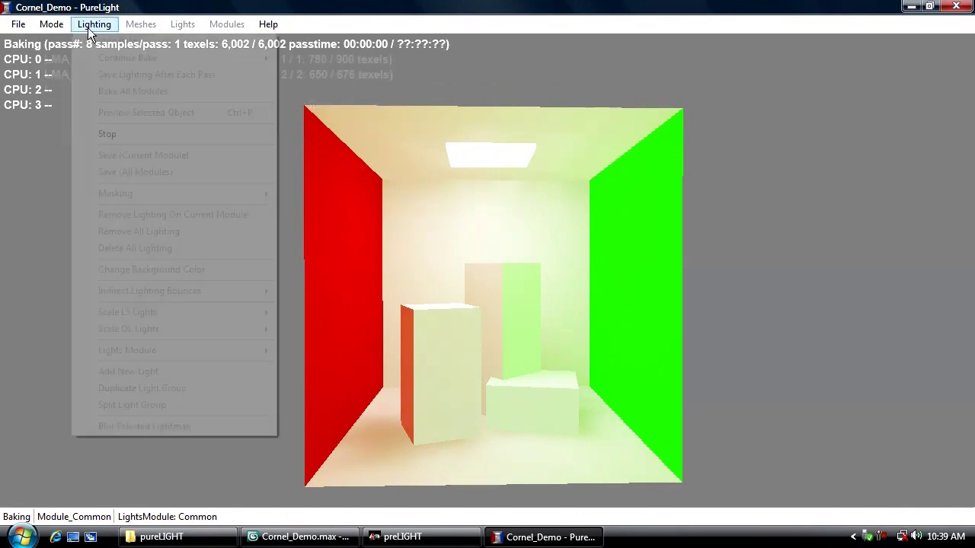
click(122, 133)
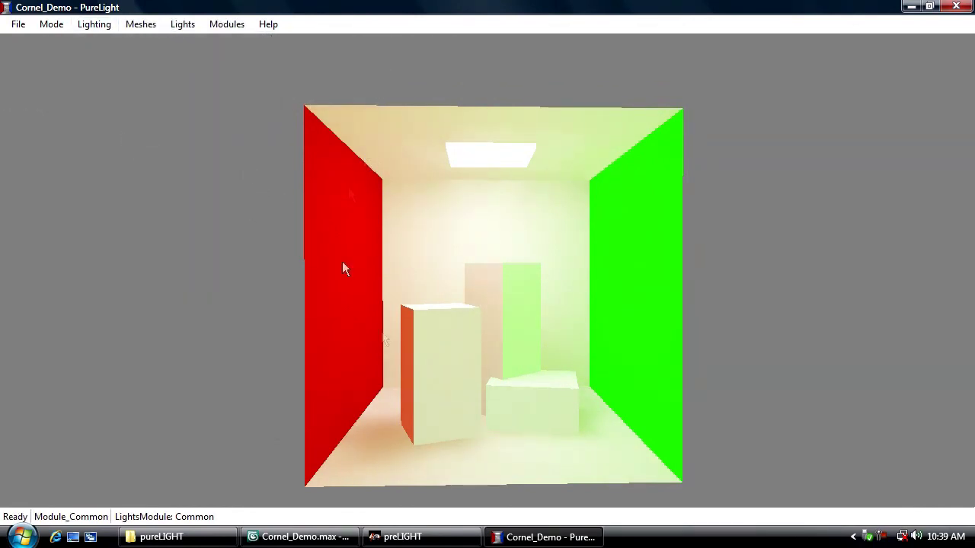
drag(441, 285, 366, 289)
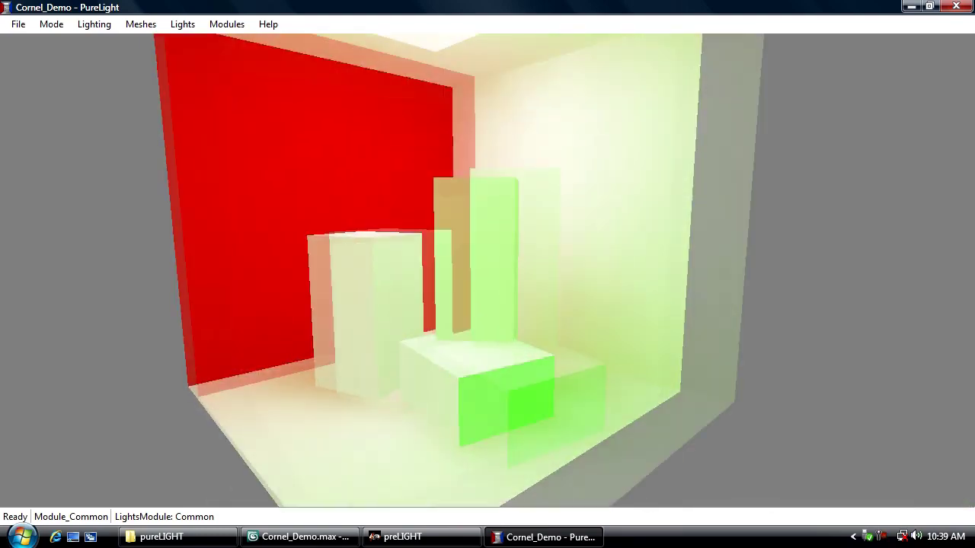
drag(305, 301, 472, 391)
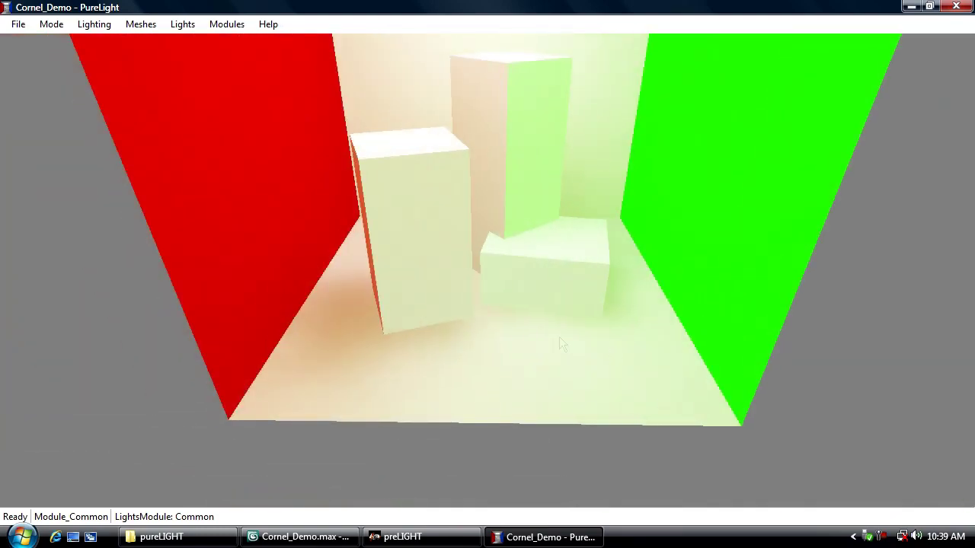
mouse_move(559, 336)
mouse_down()
mouse_move(559, 396)
mouse_move(548, 251)
mouse_move(526, 335)
mouse_move(559, 336)
mouse_up()
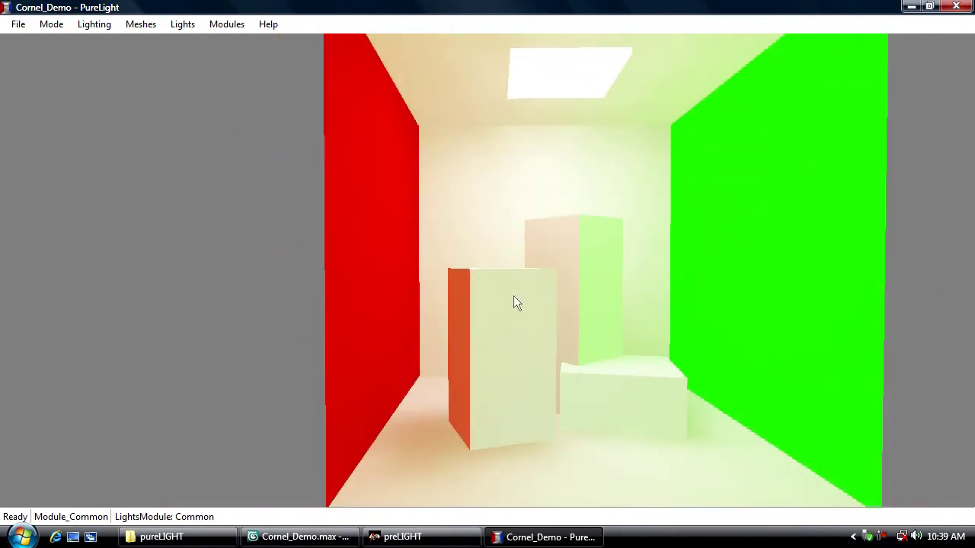
drag(513, 303, 444, 487)
Switch to preLIGHT and change the texel size of LMA_Boxes to 0.25
click(421, 537)
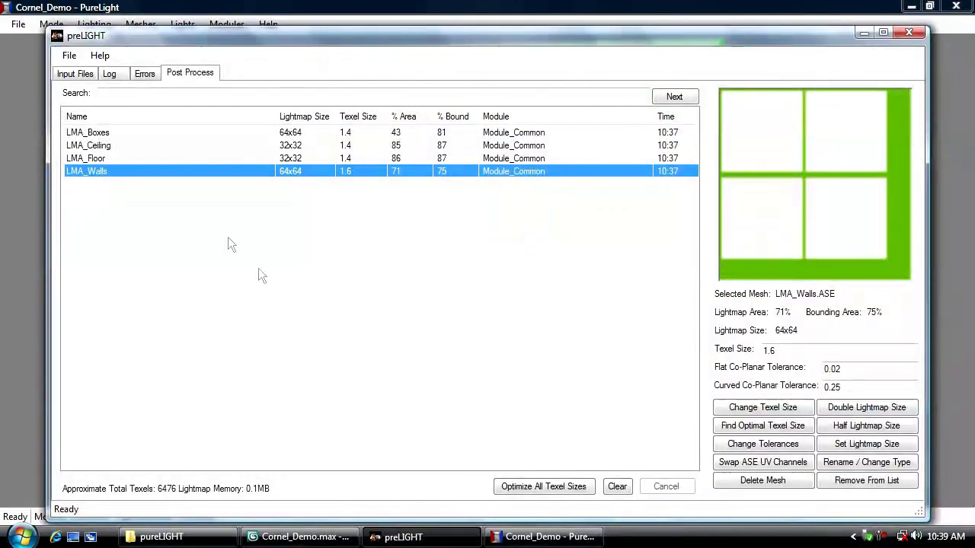
click(126, 134)
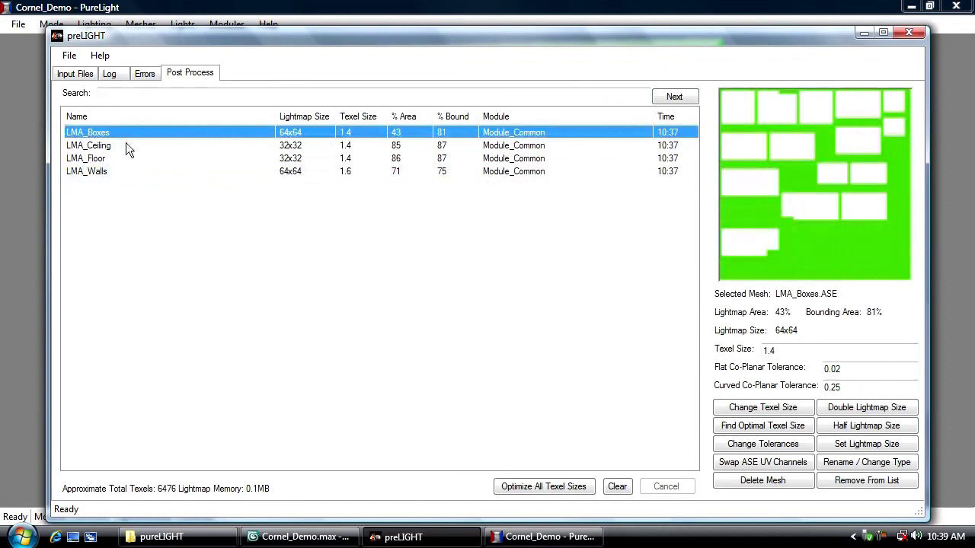
double_click(790, 350)
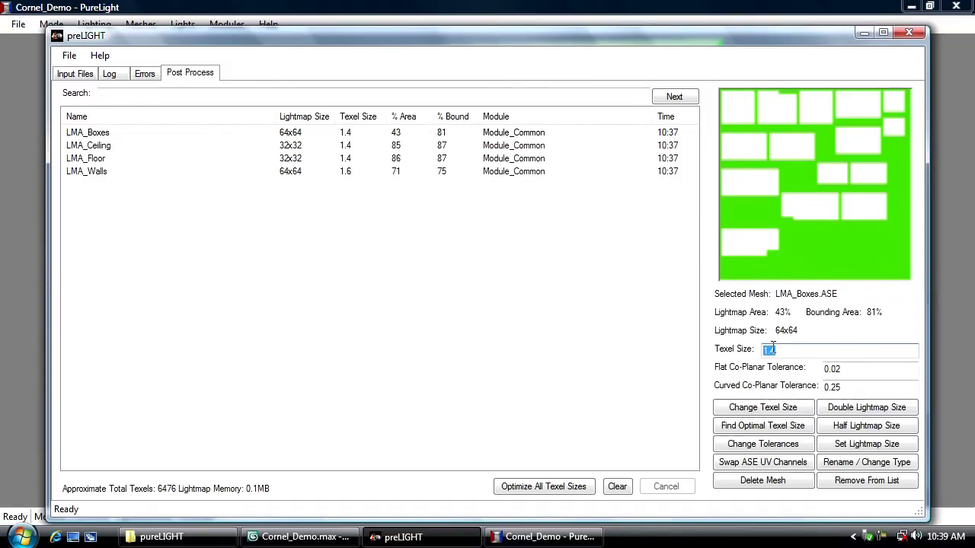
text(0.25)
click(776, 408)
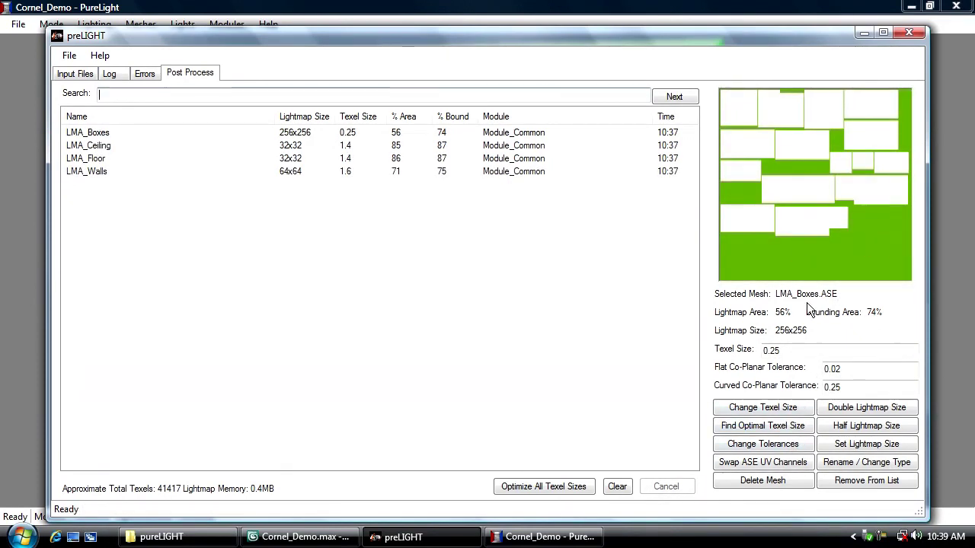
Refine the texel size of LMA_Boxes to 0.225 so its lightmap is filled more fully
click(798, 350)
key(BackSpace)
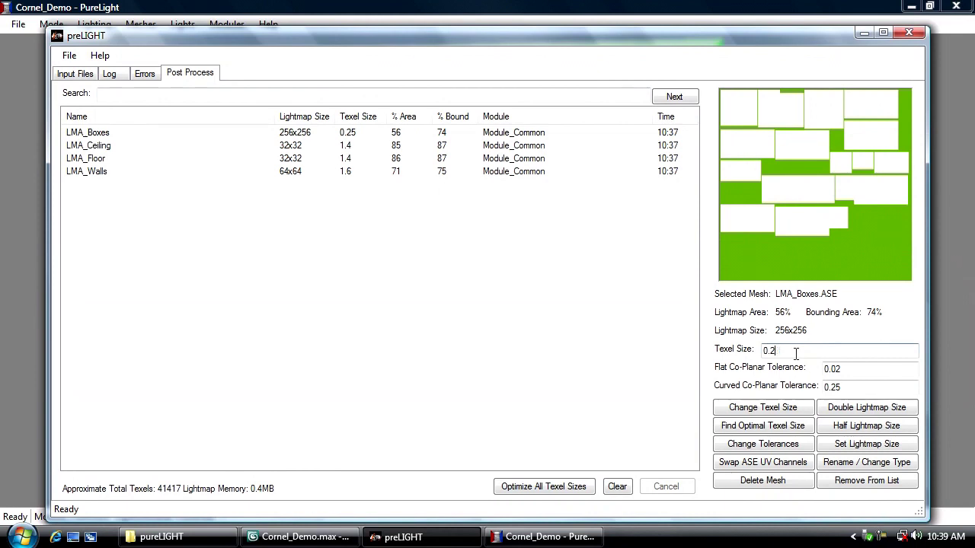
text(25)
click(770, 401)
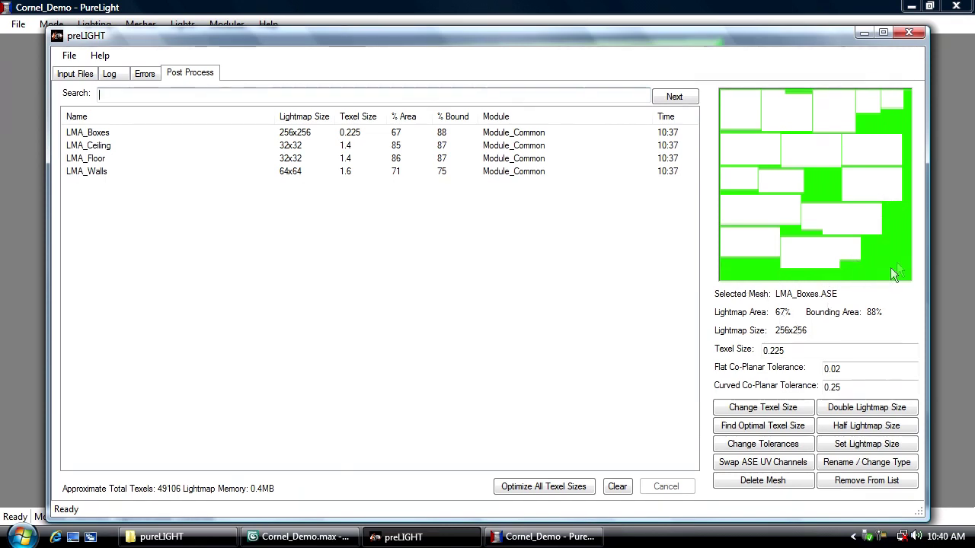
Change the texel size of LMA_Ceiling to 0.35
click(304, 147)
double_click(771, 350)
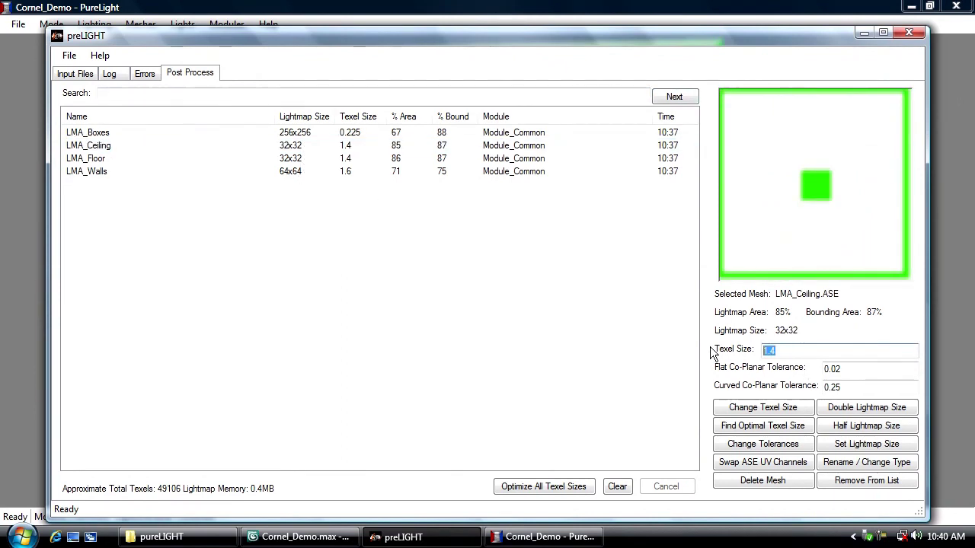
text(0.35)
click(744, 409)
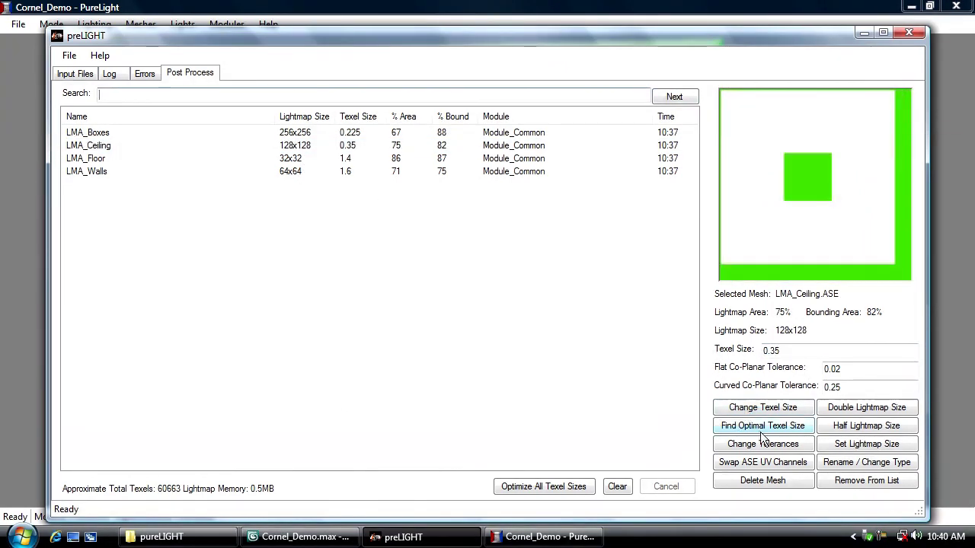
Refine the texel size of LMA_Ceiling to 0.325
click(796, 350)
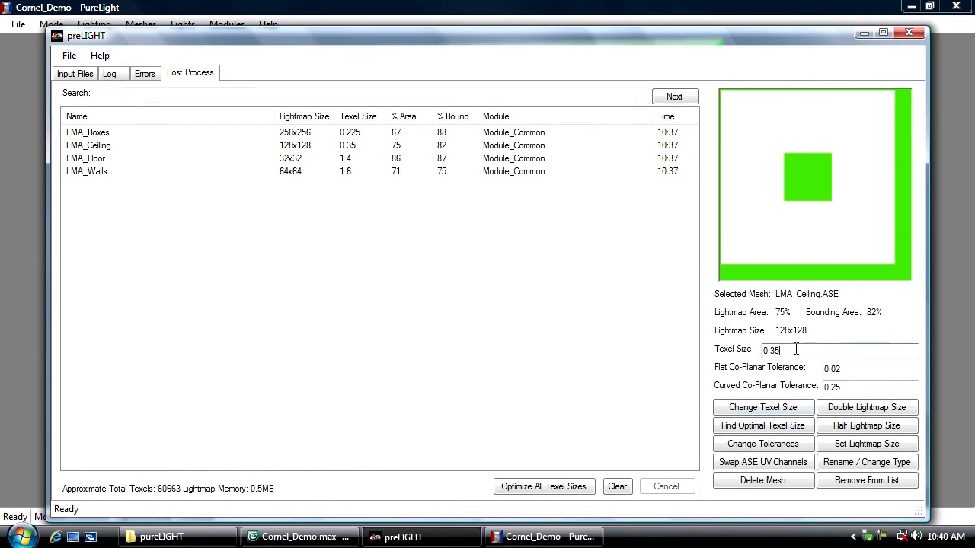
text(25)
click(779, 406)
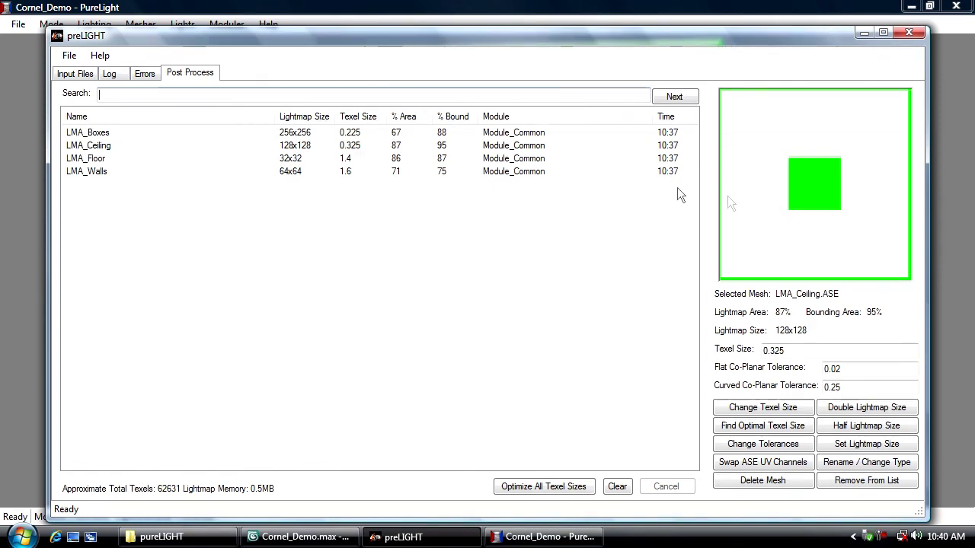
Change the texel size of LMA_Floor to 0.325, matching the ceiling mesh
click(308, 161)
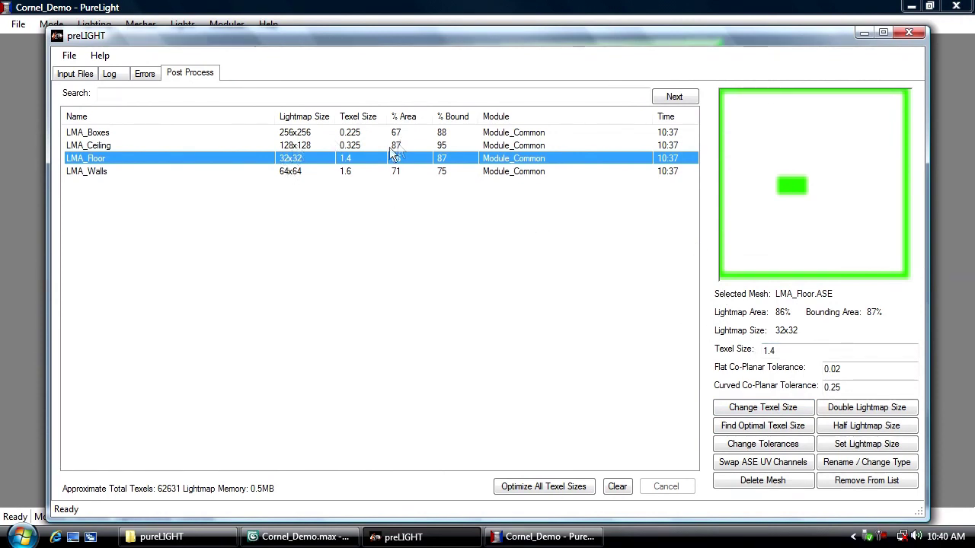
double_click(777, 350)
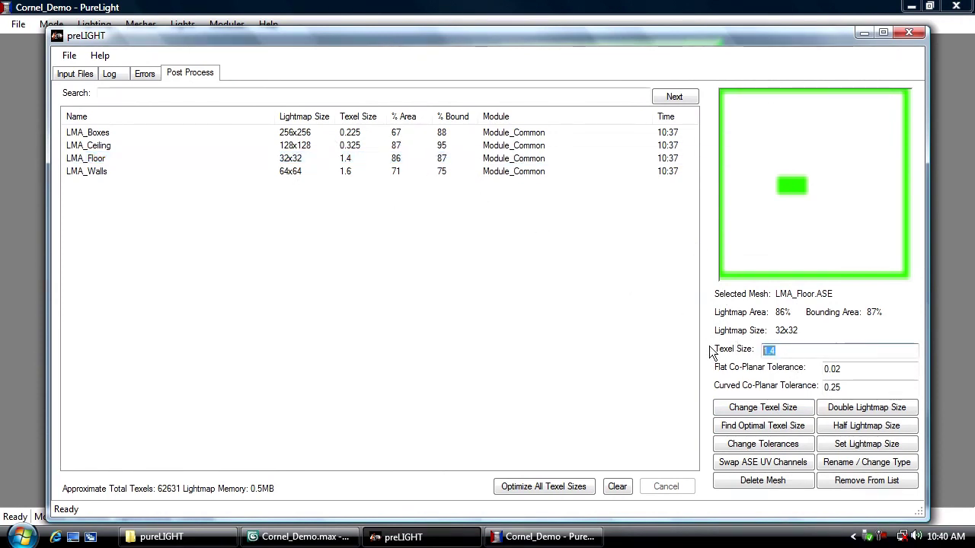
text(0.325)
click(745, 411)
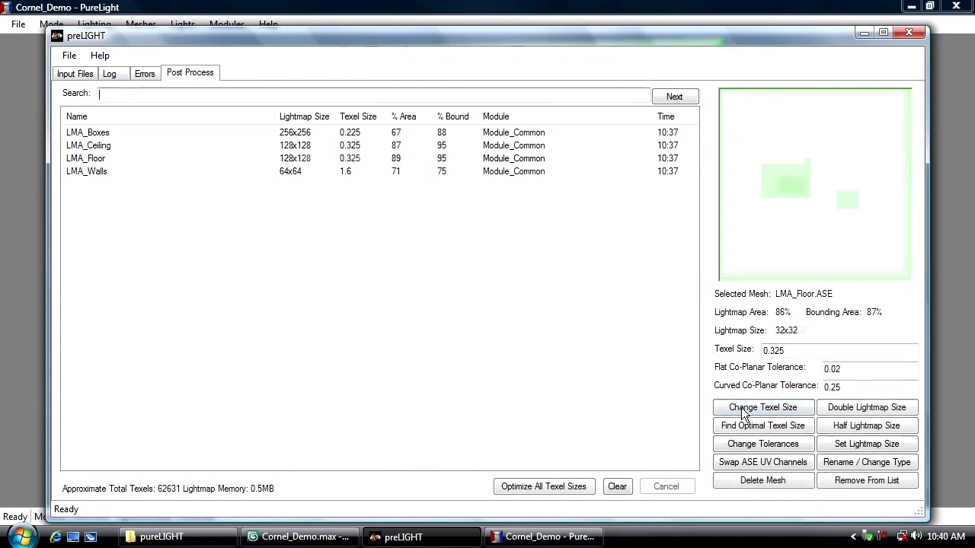
Try a texel size of 0.25 on LMA_Walls, followed by the automatic optimal texel size search
click(295, 174)
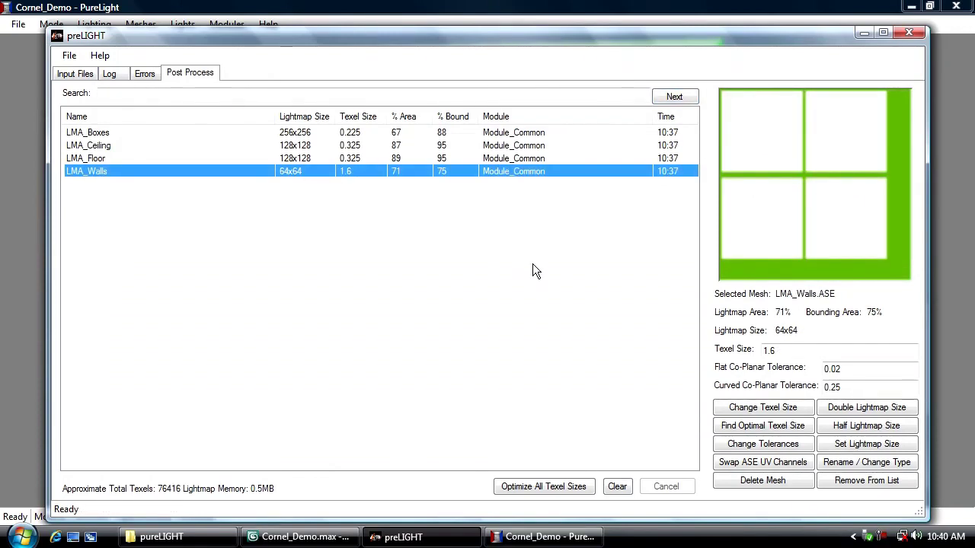
double_click(784, 350)
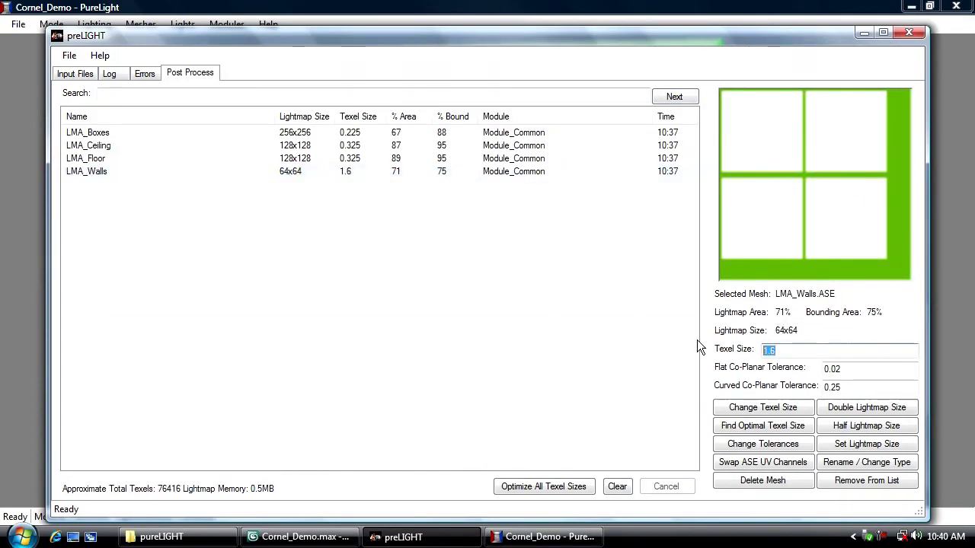
text(0.25)
click(788, 408)
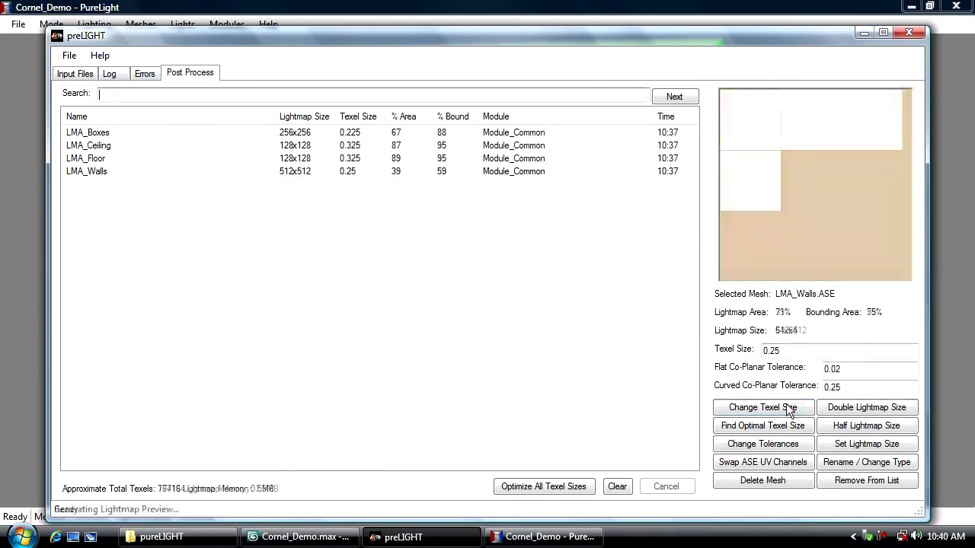
click(786, 426)
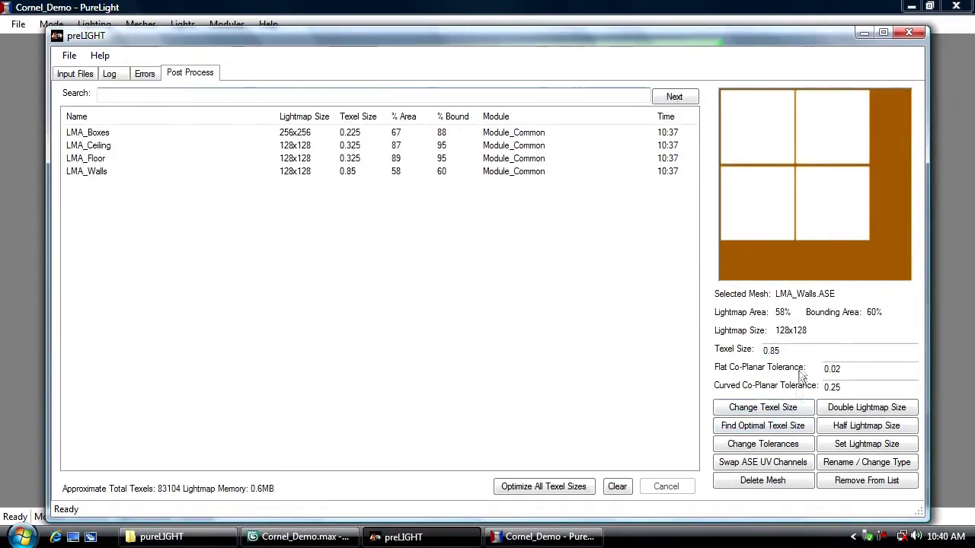
Refine the texel size of LMA_Walls through 0.2 and 0.175 to 0.16 so its 512x512 lightmap is filled tightly
drag(792, 352, 740, 355)
text(0.2)
click(760, 409)
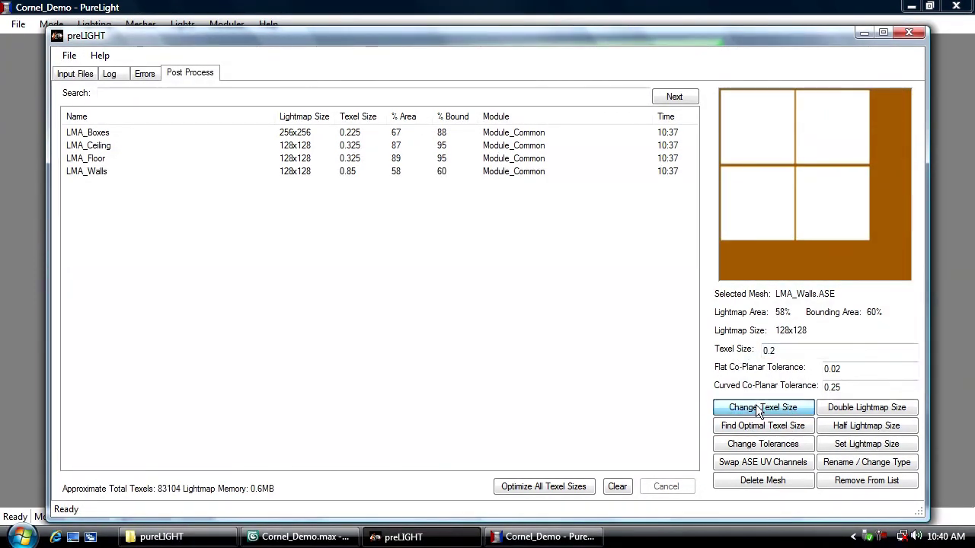
click(795, 352)
key(BackSpace)
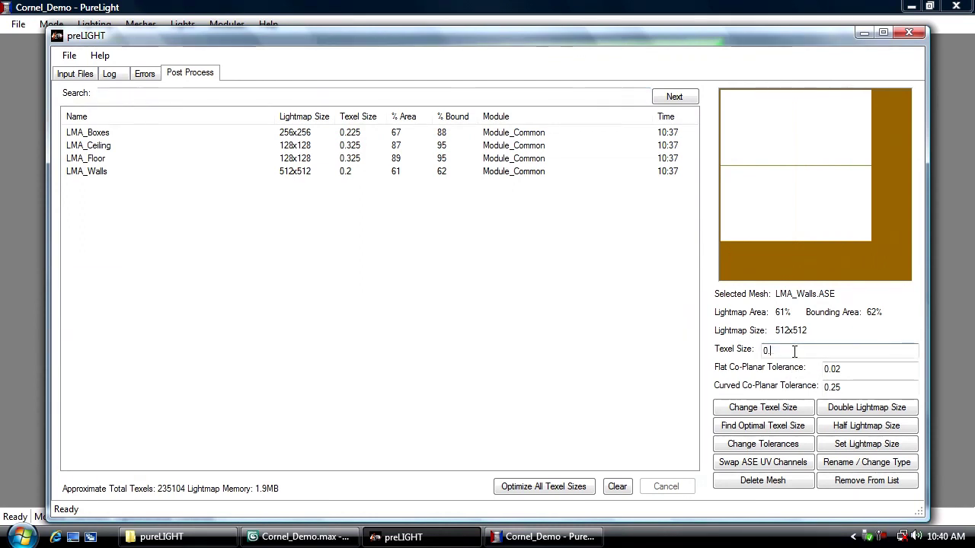
text(175)
click(799, 409)
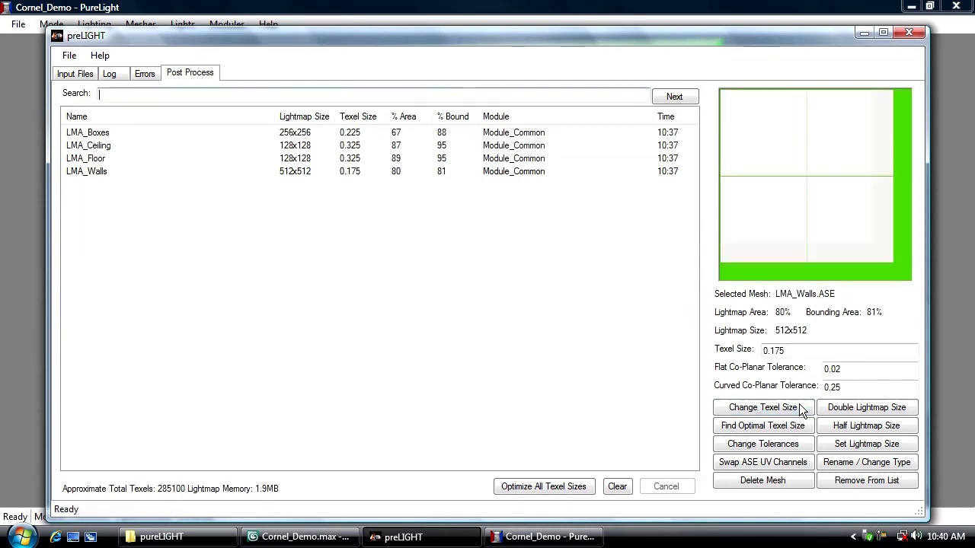
click(803, 351)
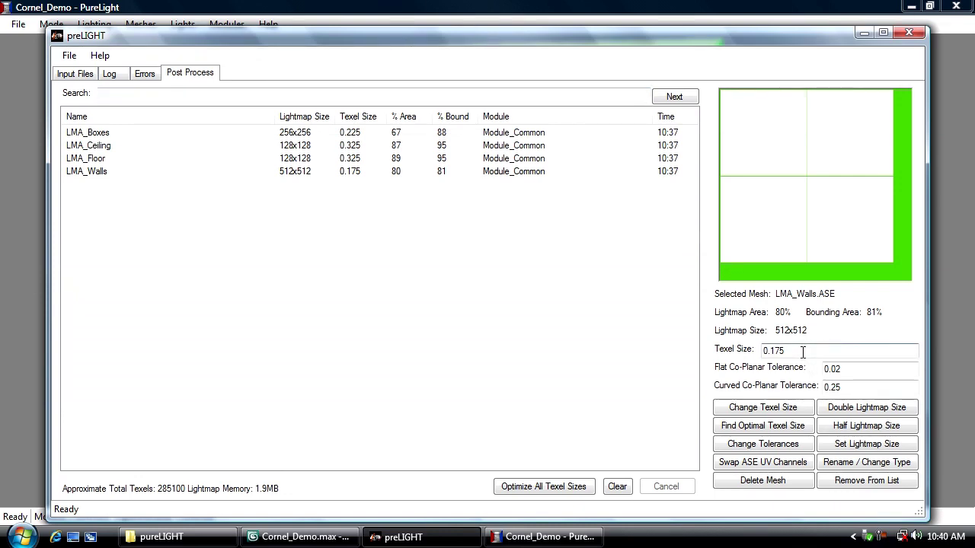
key(BackSpace)
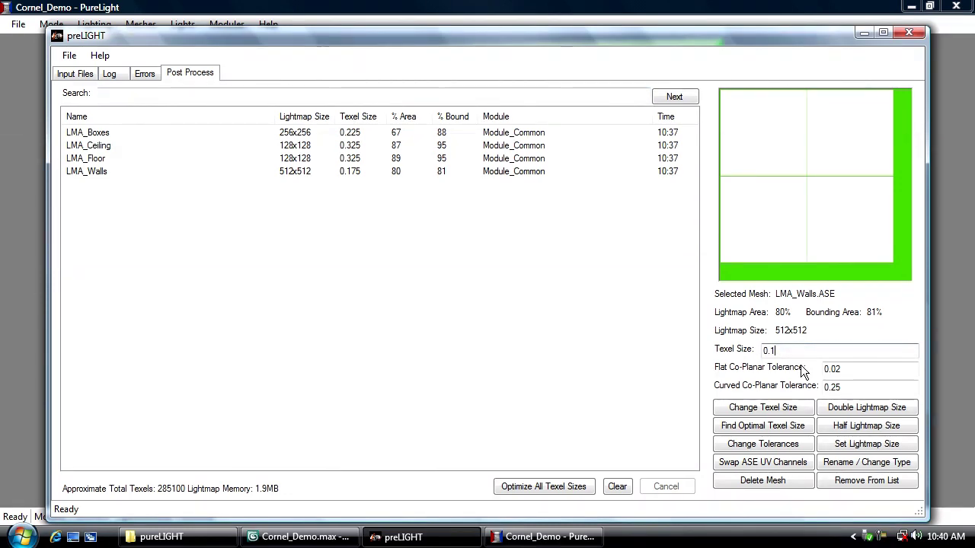
text(6)
click(768, 405)
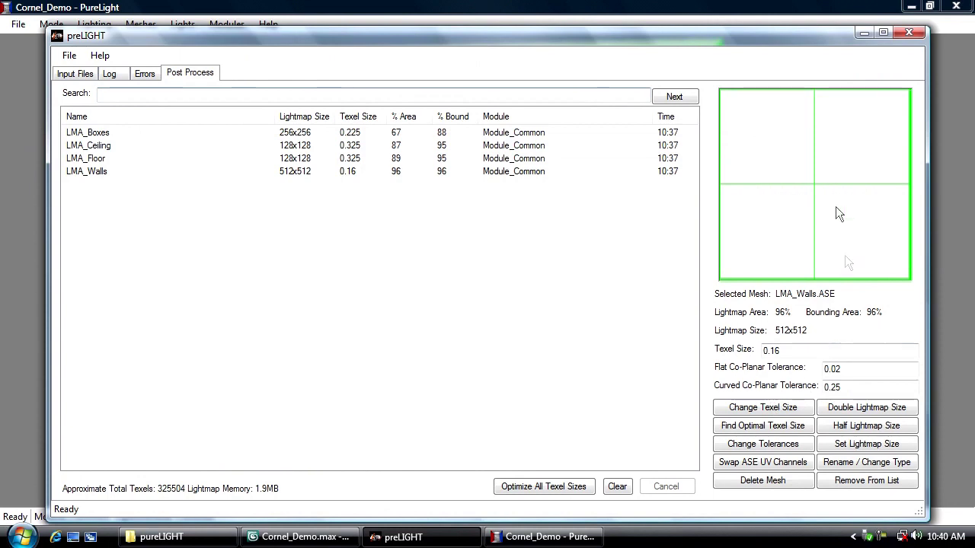
Set the texel size of LMA_Ceiling to 0.7 and optimize it automatically from that value
click(355, 146)
click(810, 349)
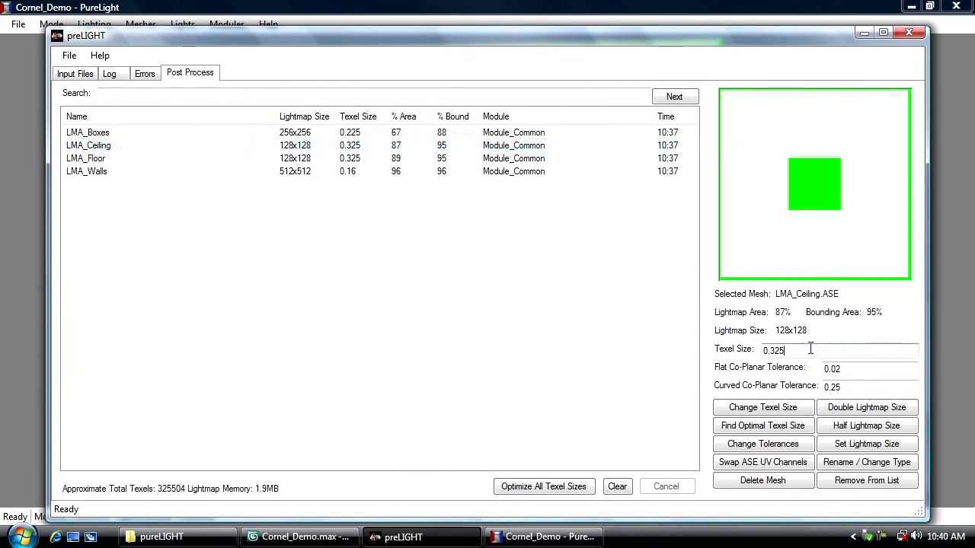
key(BackSpace)
key(BackSpace)
text(7)
click(784, 405)
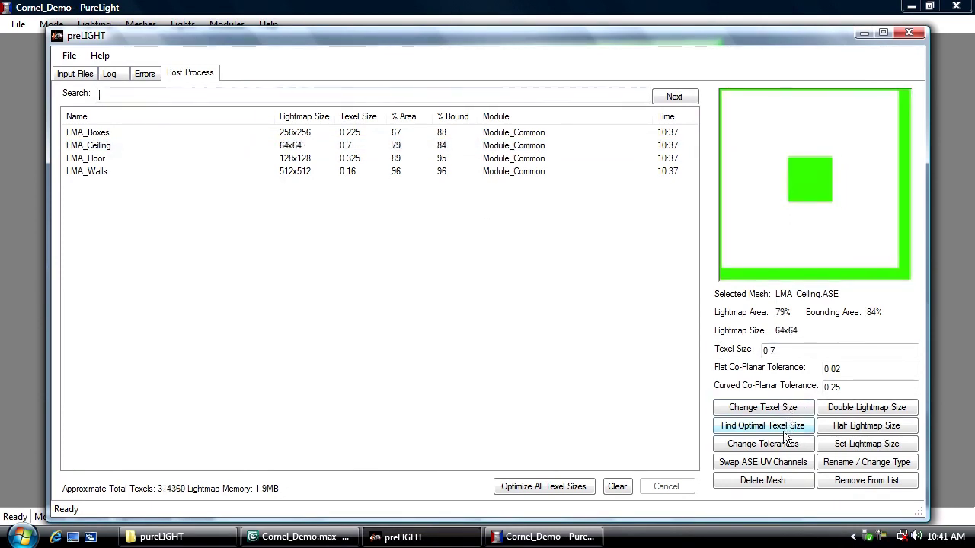
click(783, 429)
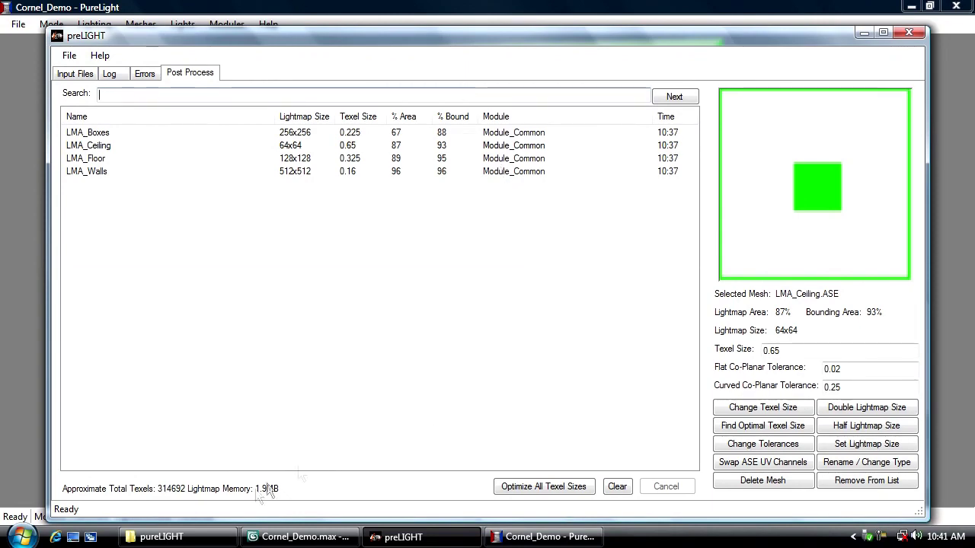
Switch to PureLight, reload the updated meshes, and start a new bake at 1 sample per pass
click(545, 537)
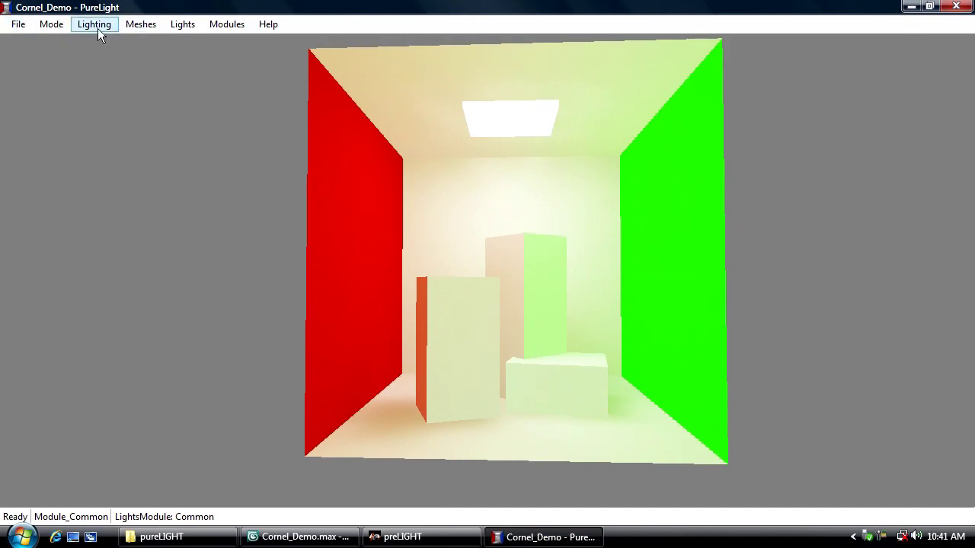
click(15, 27)
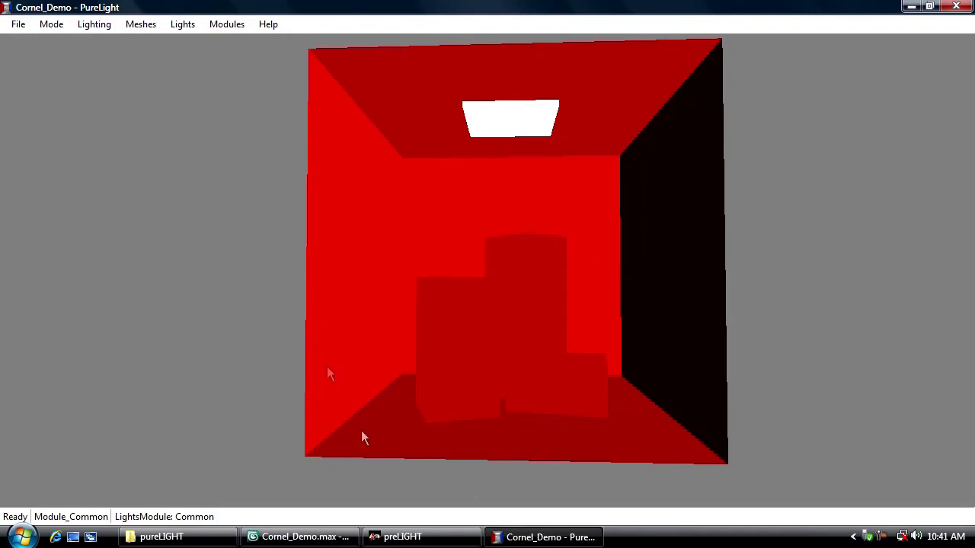
click(90, 27)
mouse_move(93, 42)
click(320, 42)
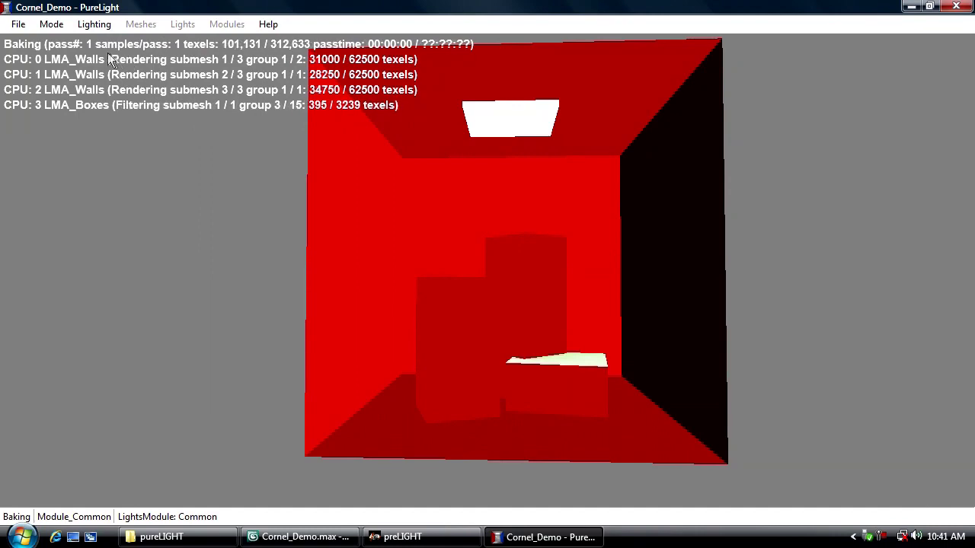
Examine the boxes, walls and ceiling from several angles while baking, and stop the bake during the second pass
drag(341, 263, 282, 282)
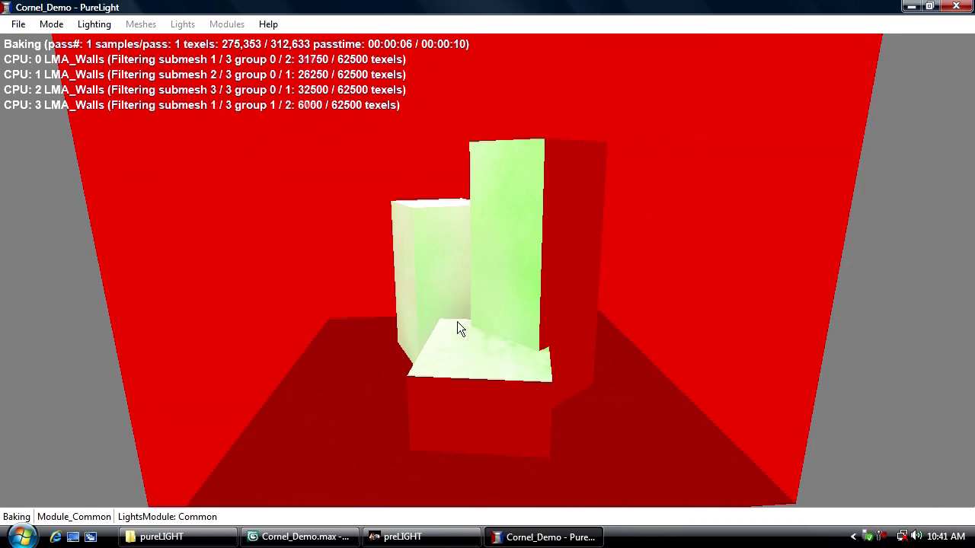
mouse_move(556, 318)
mouse_down()
mouse_move(571, 333)
mouse_move(495, 236)
mouse_move(537, 261)
mouse_move(558, 319)
mouse_up()
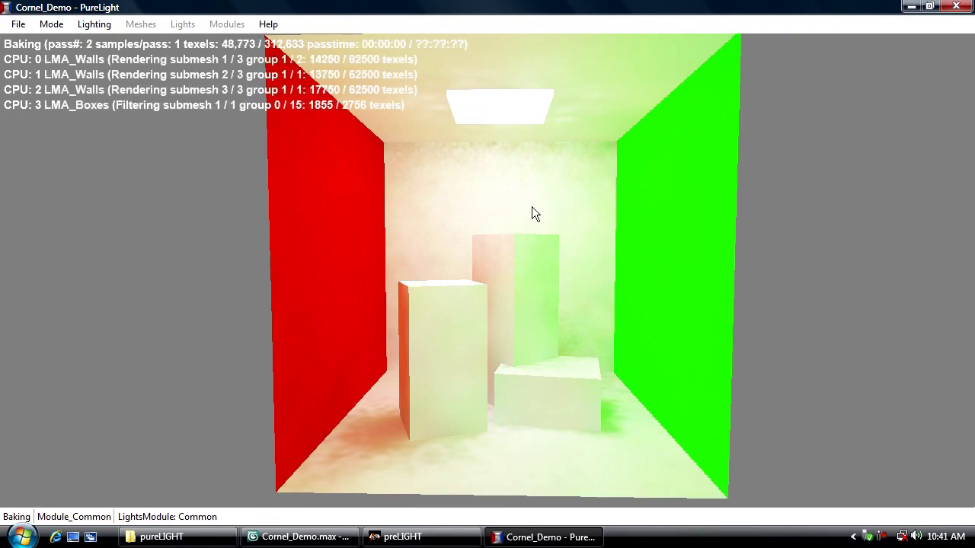
drag(531, 206, 274, 213)
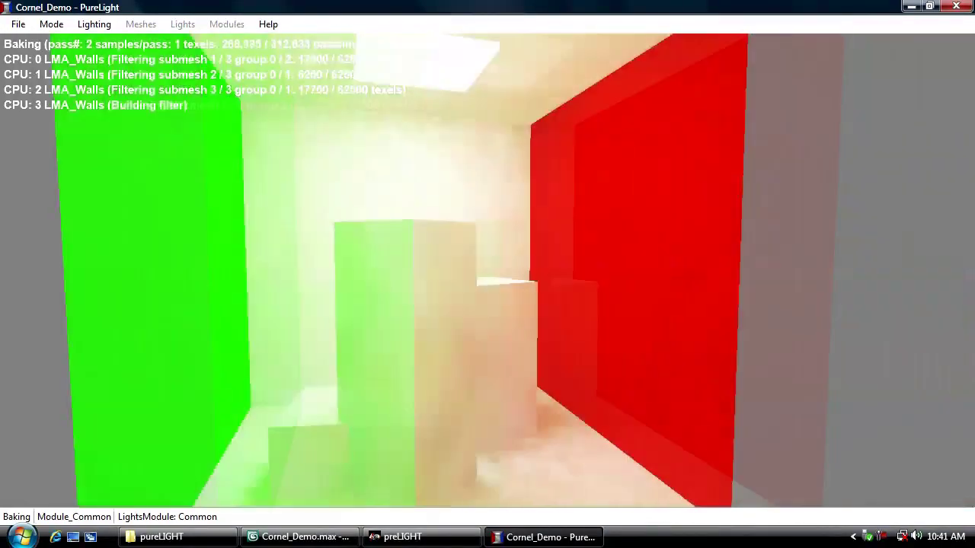
scroll(487, 270, down, 4)
drag(411, 271, 571, 255)
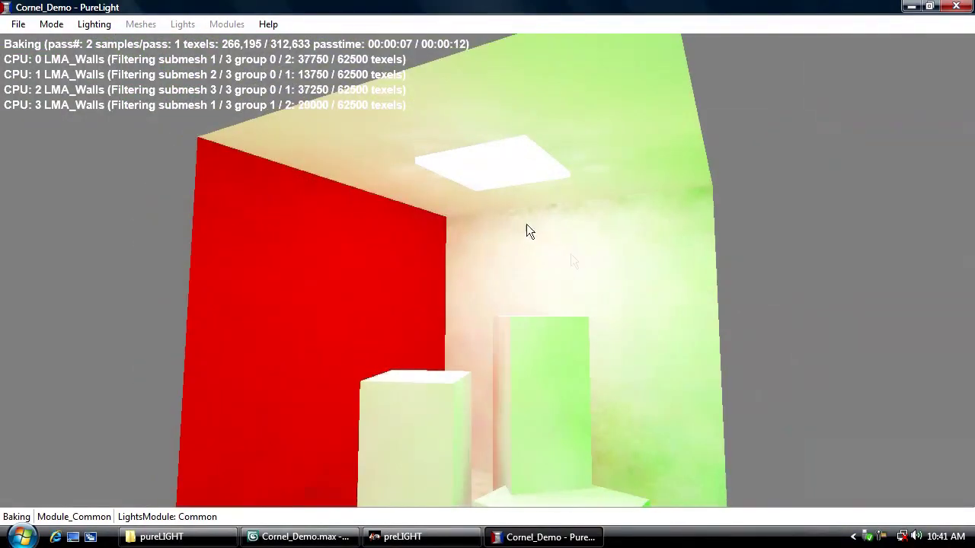
click(95, 25)
click(114, 134)
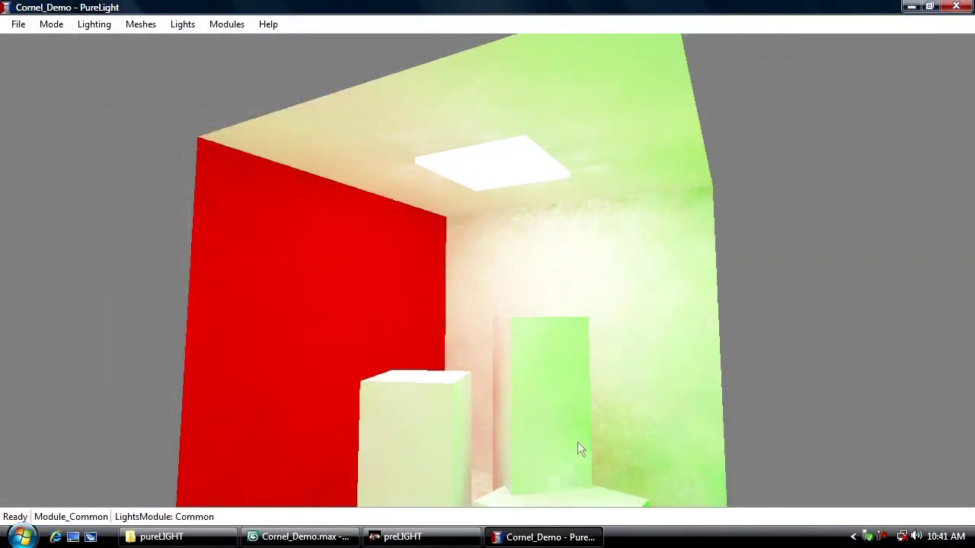
Select the walls mesh in the baked scene and look up LMA_Walls in the preLIGHT mesh list
drag(577, 442, 598, 419)
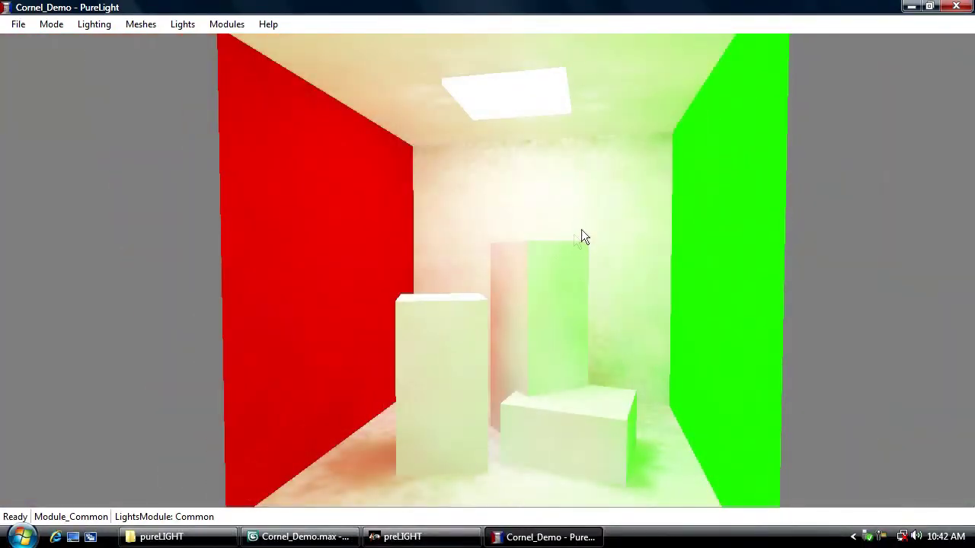
click(503, 226)
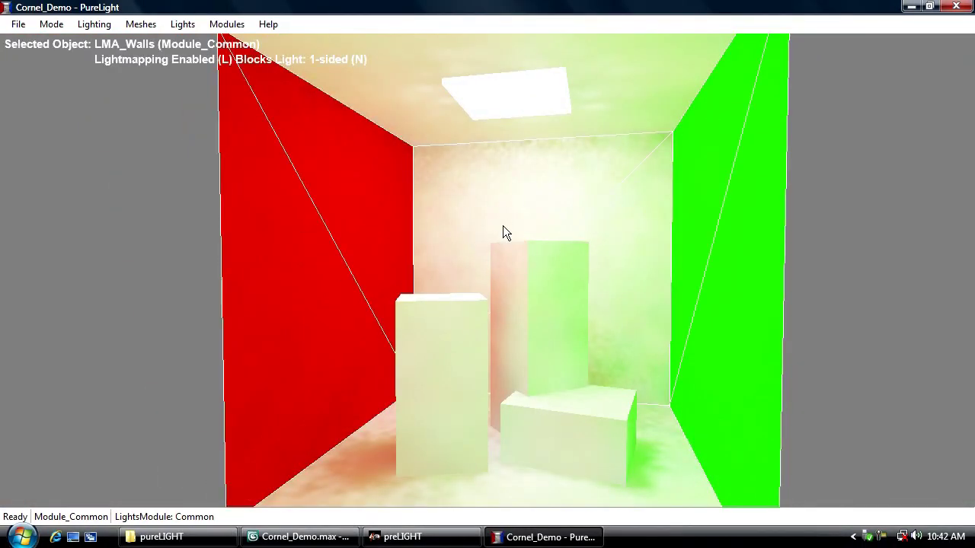
click(411, 536)
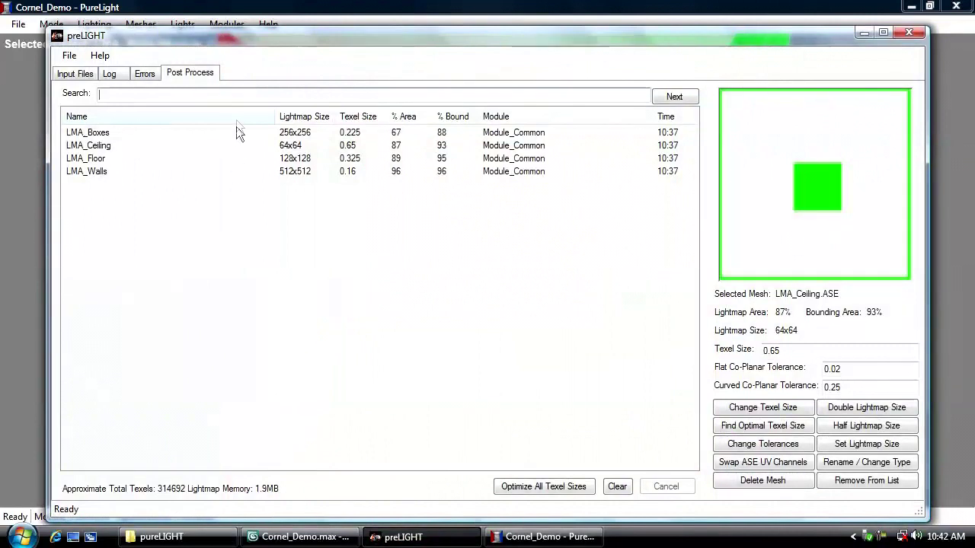
text(LMA_Walls)
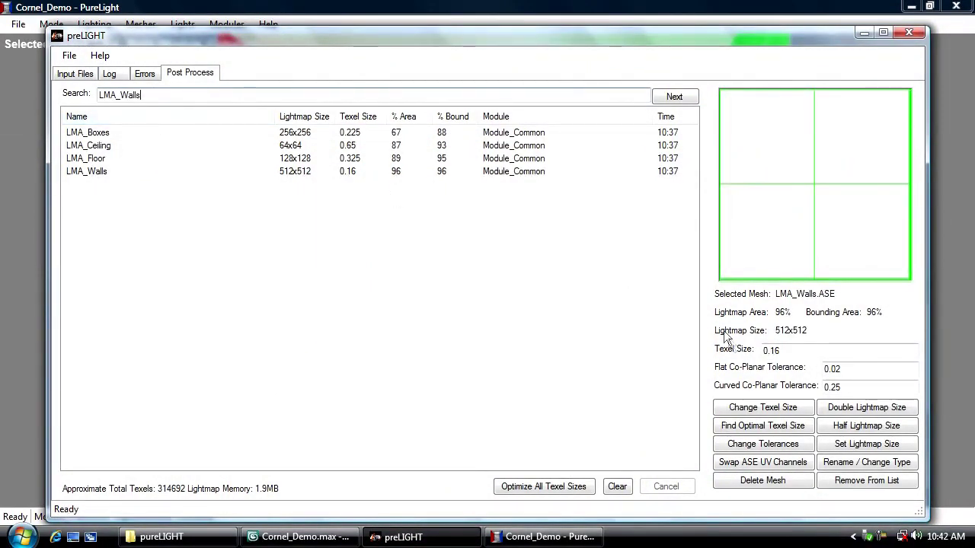
Set the texel size of LMA_Walls to 0.4 and optimize it automatically from that value
click(824, 350)
key(BackSpace)
key(BackSpace)
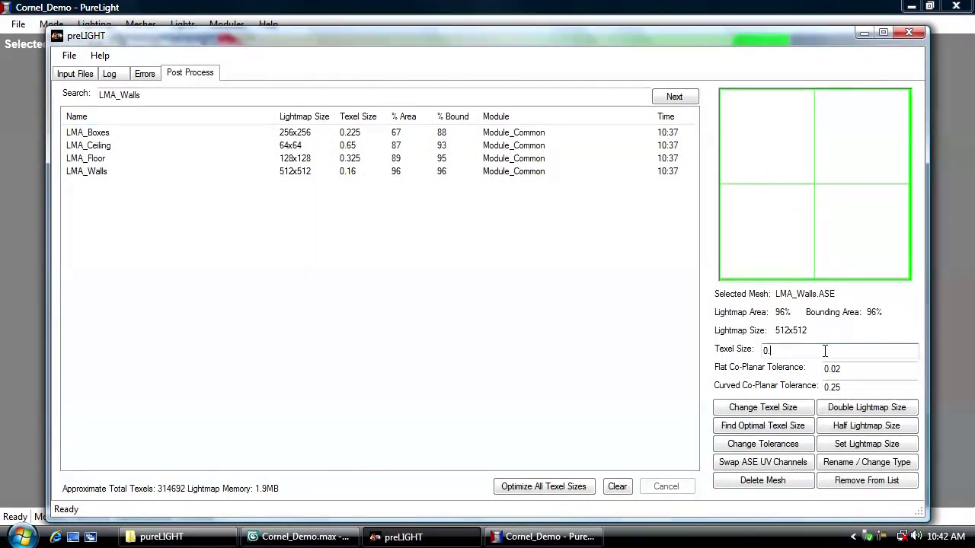
text(4)
click(784, 405)
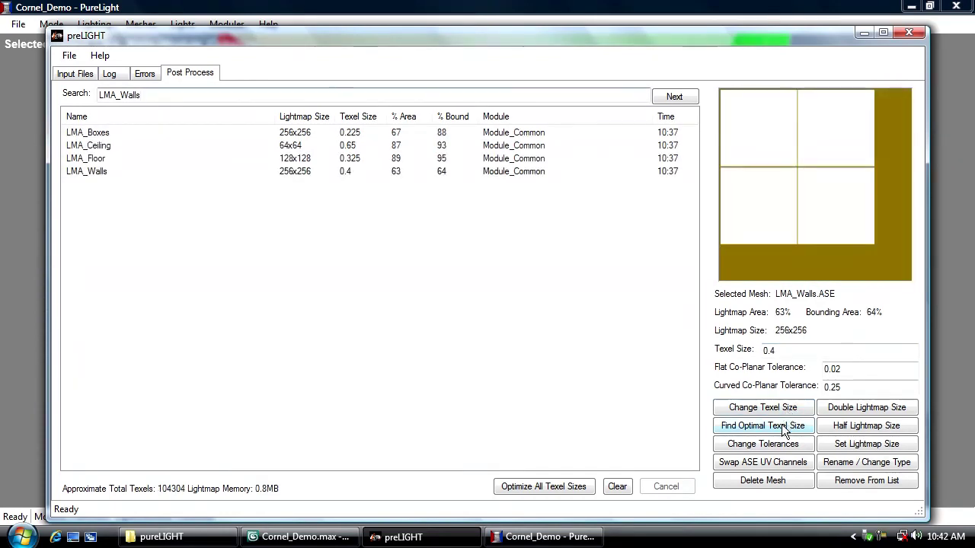
click(781, 424)
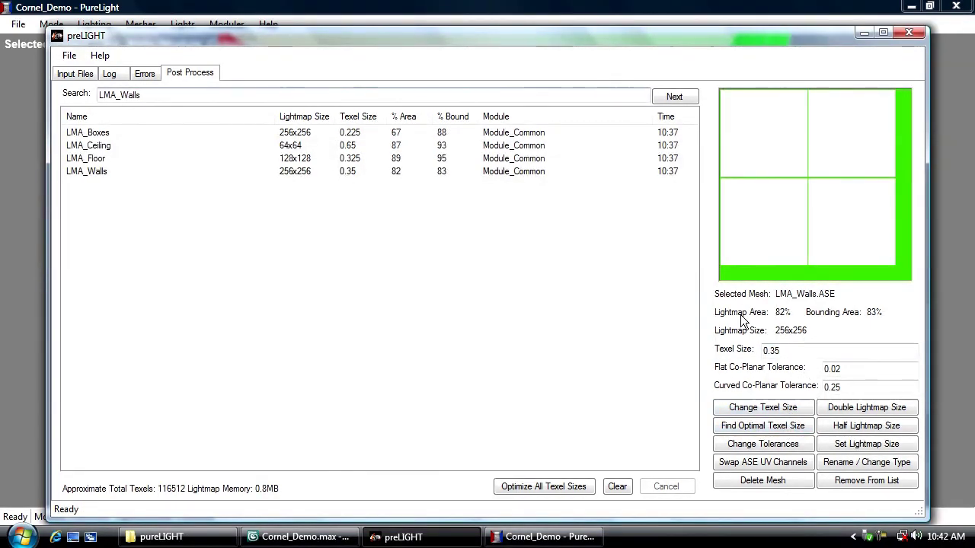
Switch to PureLight and reload the updated walls mesh into the scene
click(505, 537)
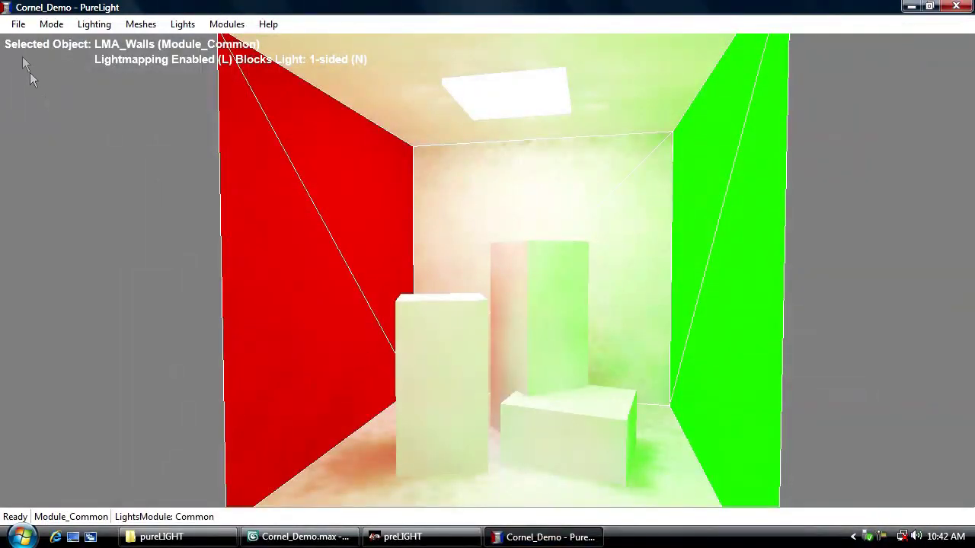
click(18, 24)
click(42, 74)
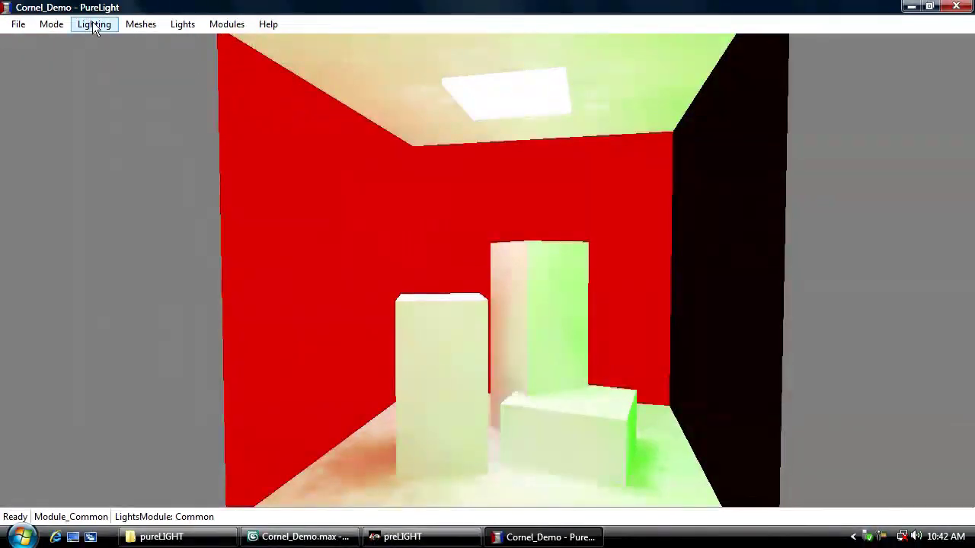
Continue the bake at 1 sample, examine the walls from several angles, and stop it during the fifth pass
click(94, 26)
mouse_move(108, 58)
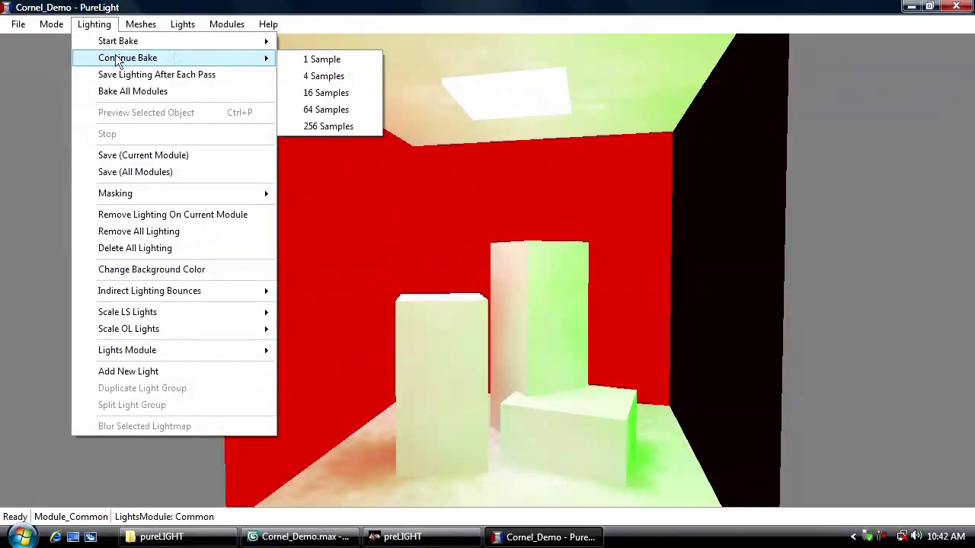
click(289, 59)
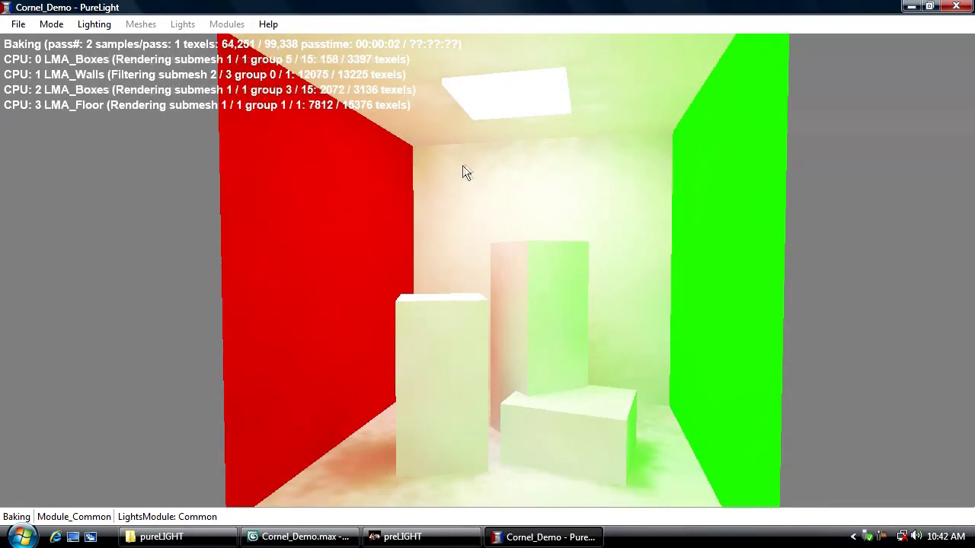
drag(593, 222, 622, 329)
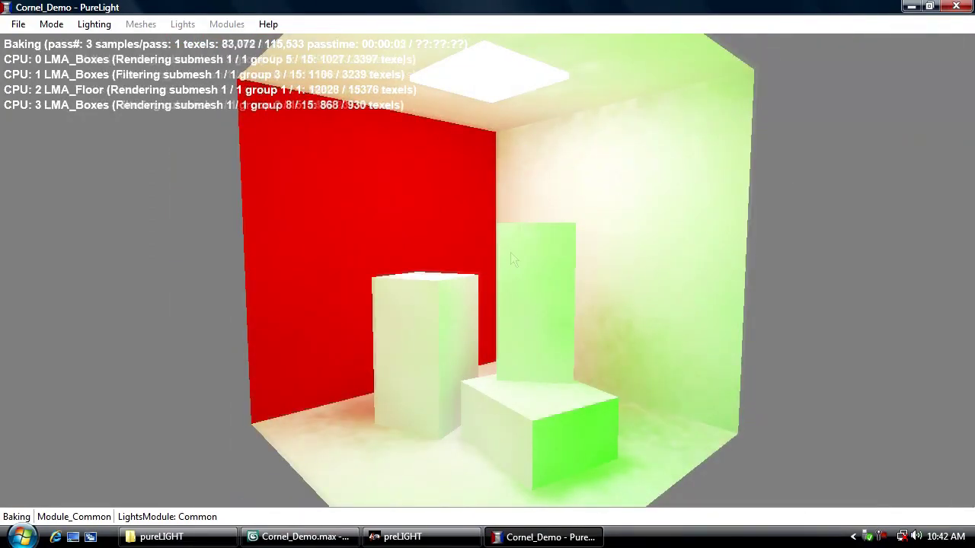
mouse_move(511, 252)
mouse_down()
mouse_move(601, 274)
mouse_move(495, 275)
mouse_move(579, 282)
mouse_move(510, 252)
mouse_up()
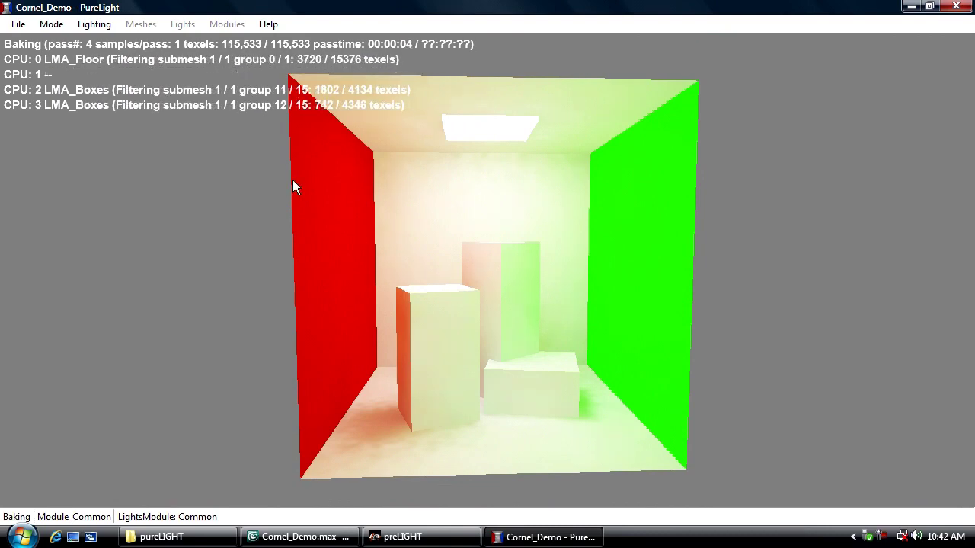
drag(284, 173, 291, 189)
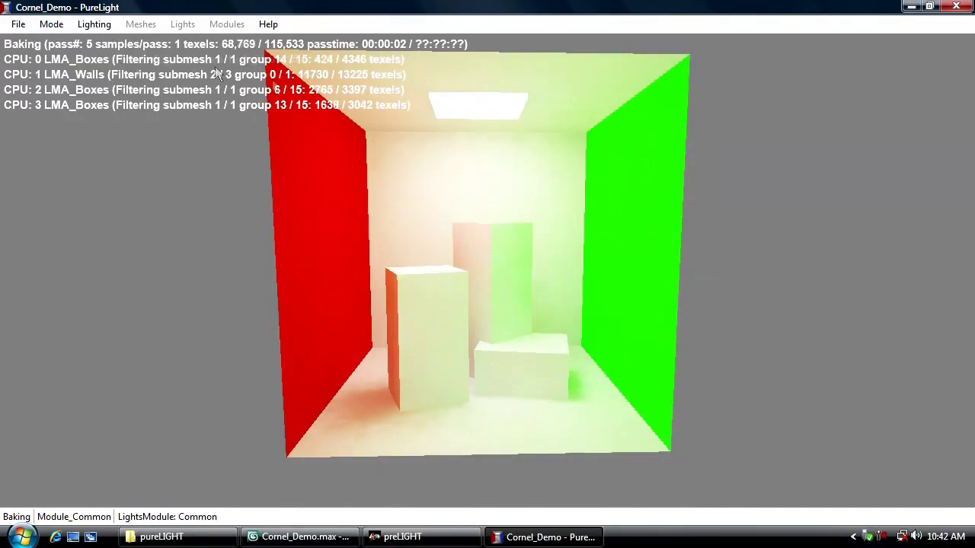
click(91, 25)
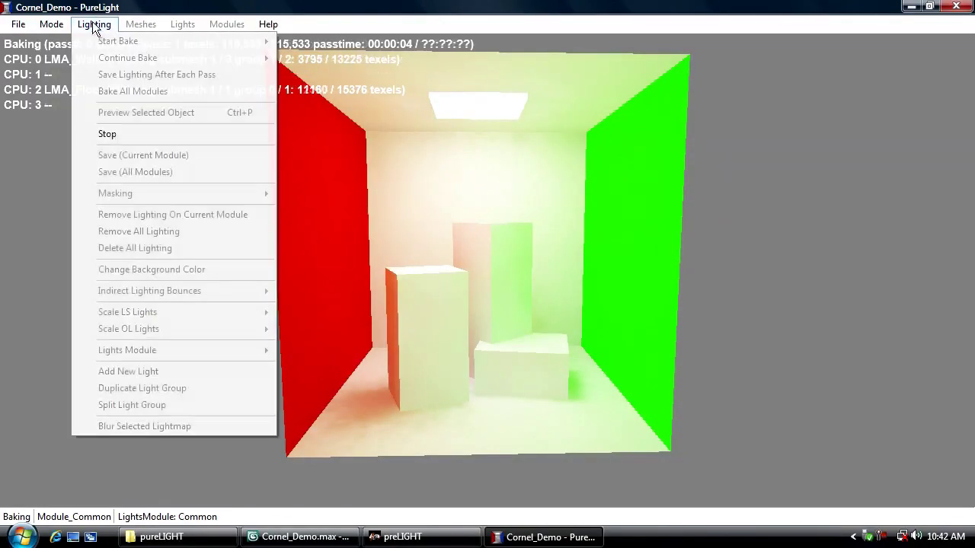
click(123, 132)
Continue the bake at 16 samples, inspect the floor shadows up close, and stop it during the third pass
click(92, 24)
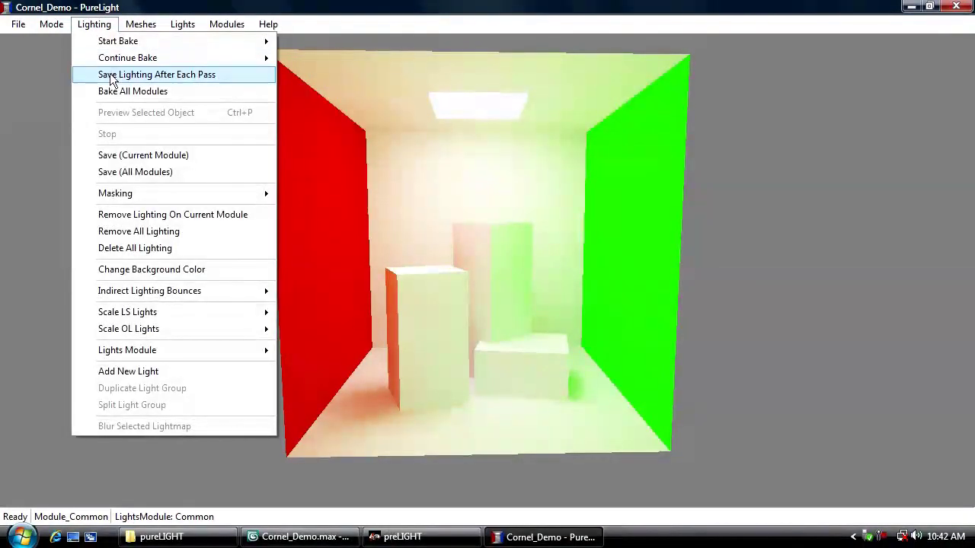
mouse_move(122, 61)
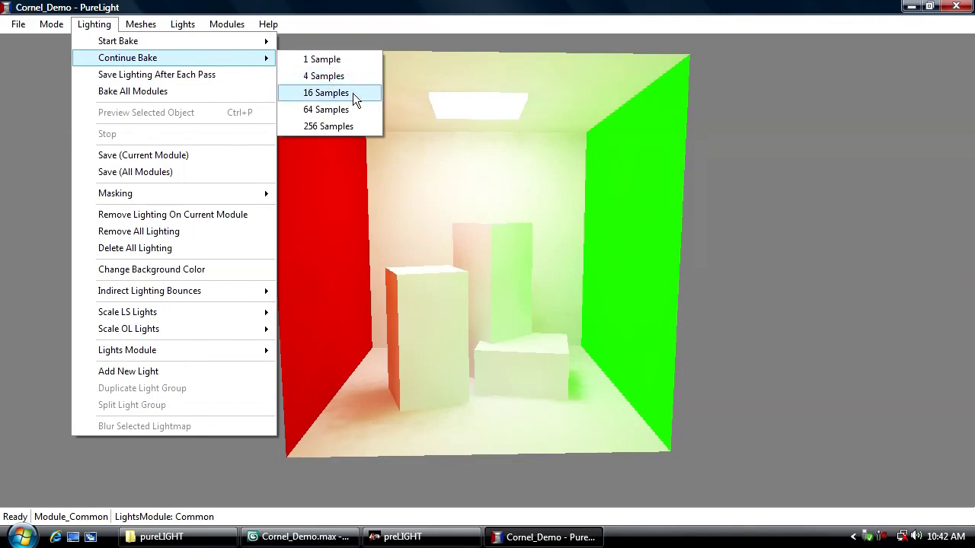
click(326, 93)
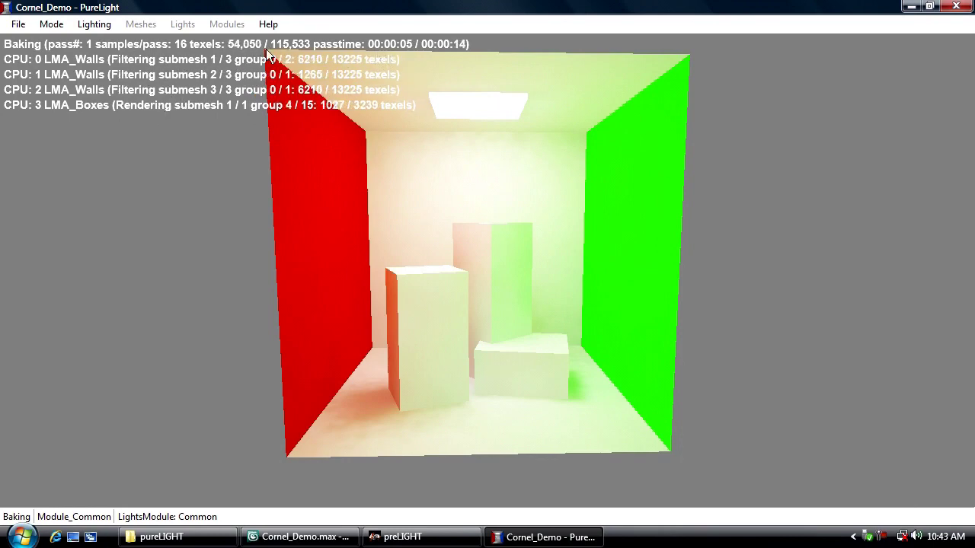
key(w)
drag(445, 300, 458, 352)
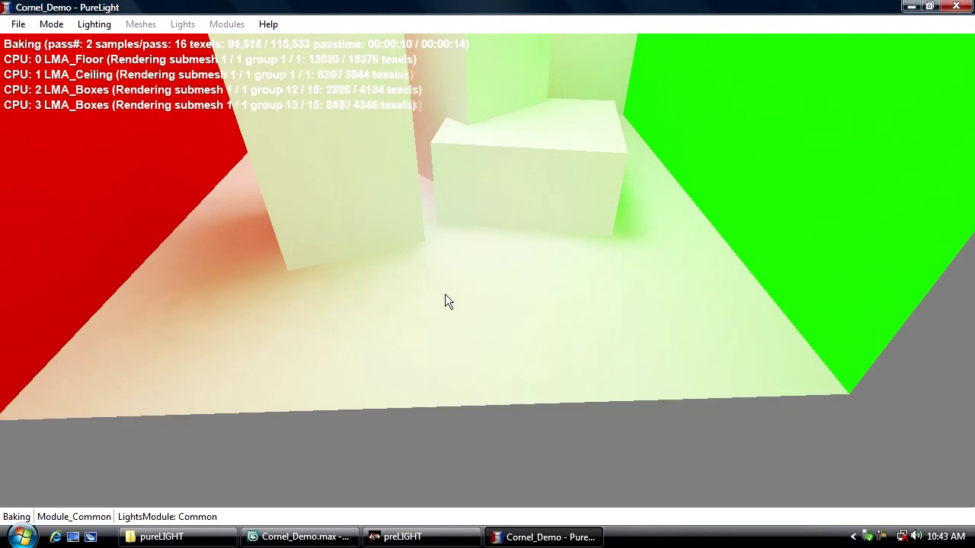
drag(503, 330, 427, 319)
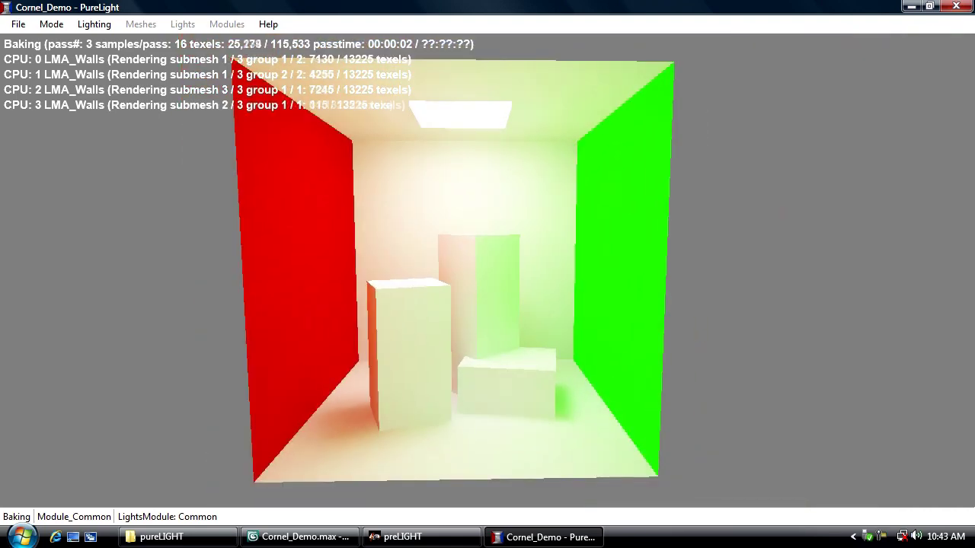
click(94, 23)
click(125, 135)
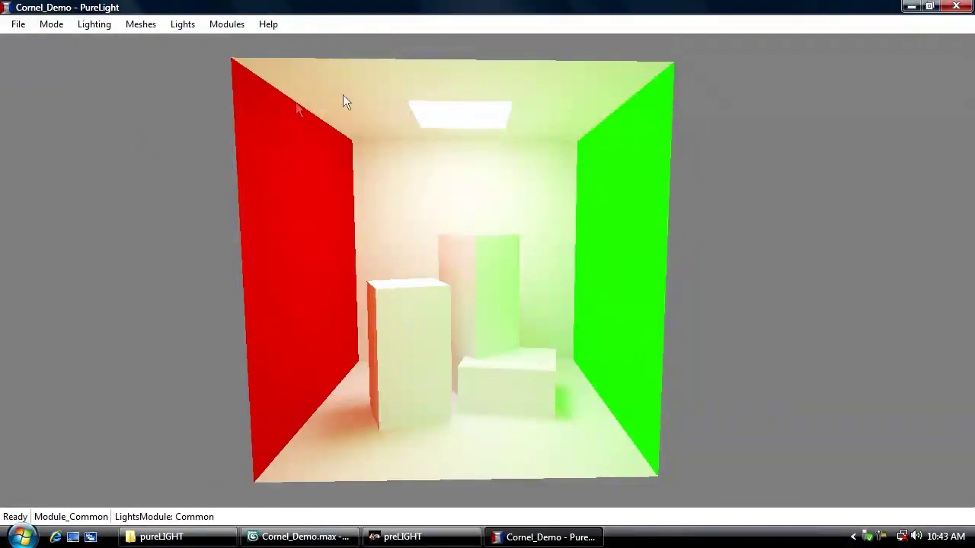
Disable lightmapping on the LMA_Ceiling mesh and continue the bake at 16 samples
click(350, 126)
key(l)
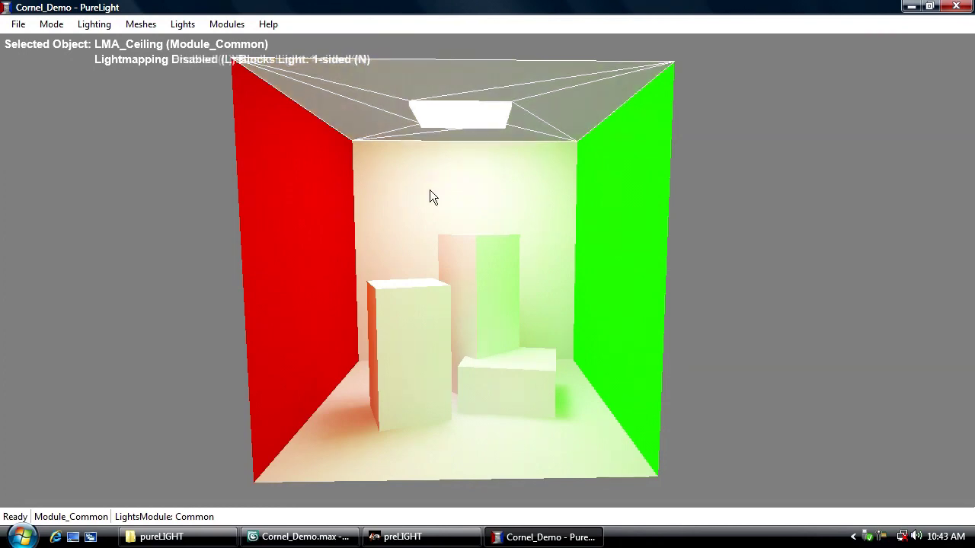
click(94, 23)
mouse_move(122, 61)
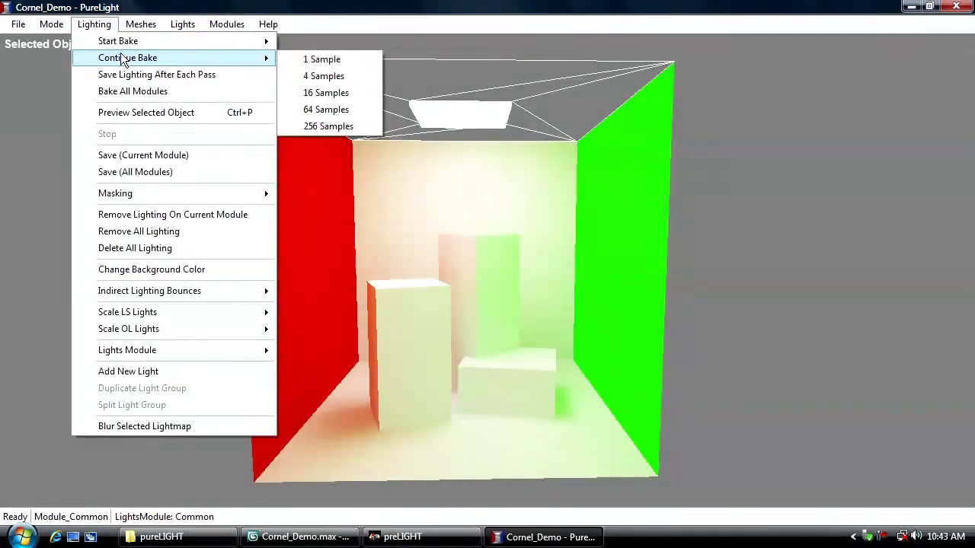
click(339, 92)
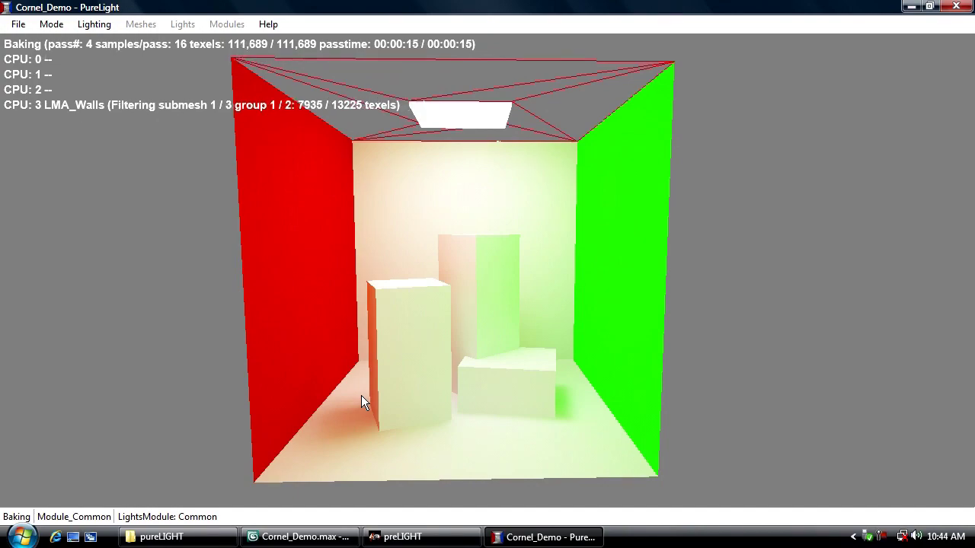
Examine the shadows around the boxes and the back wall, and stop the bake near the end of the fifth pass
drag(392, 393, 103, 339)
drag(390, 367, 394, 399)
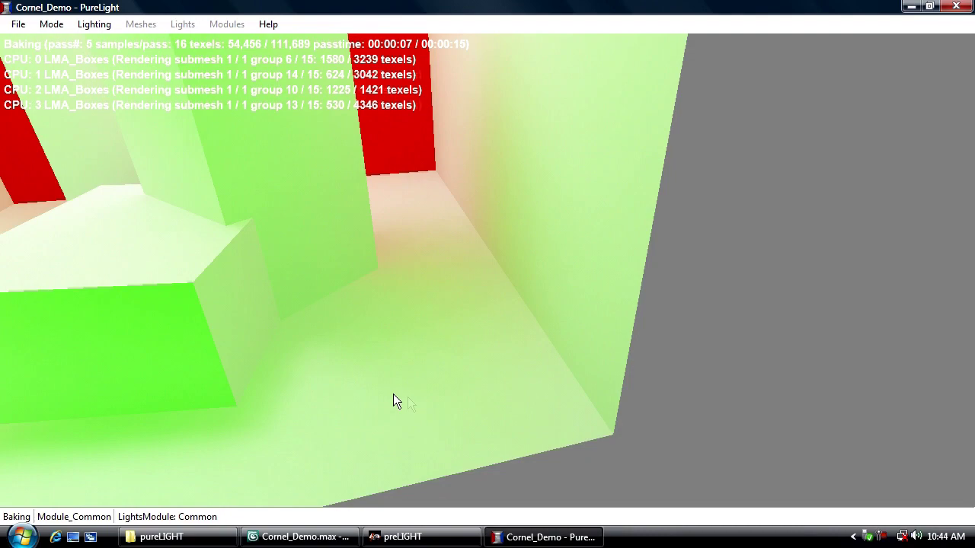
mouse_move(433, 351)
mouse_down()
mouse_move(366, 339)
mouse_move(328, 286)
mouse_move(434, 350)
mouse_up()
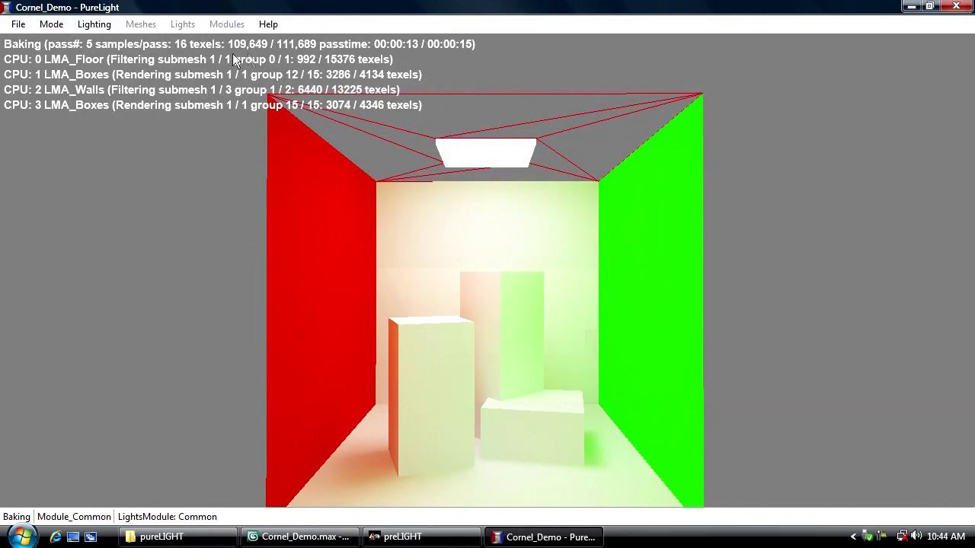
click(77, 25)
click(108, 132)
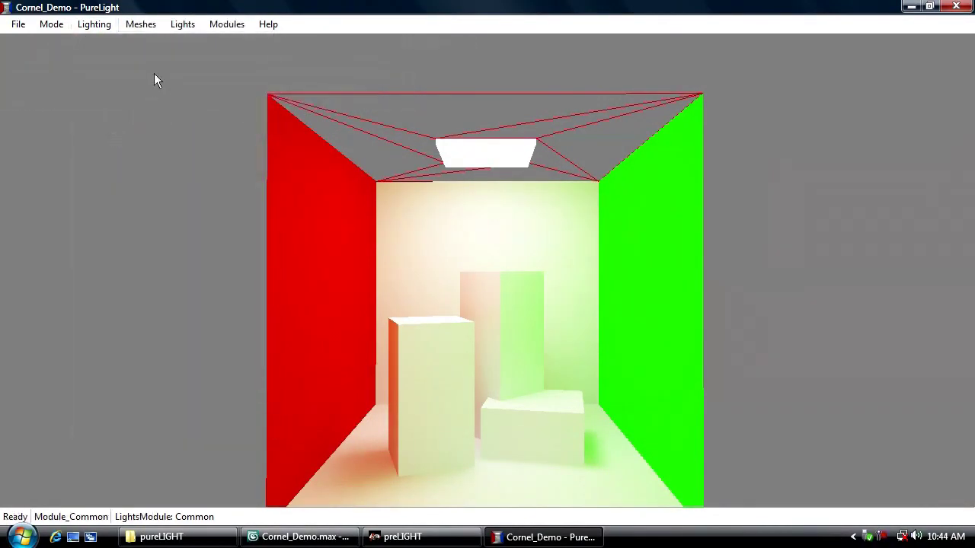
Re-enable lightmapping on the LMA_Ceiling mesh and save the baked lighting for all modules
click(330, 115)
key(l)
drag(377, 175, 377, 152)
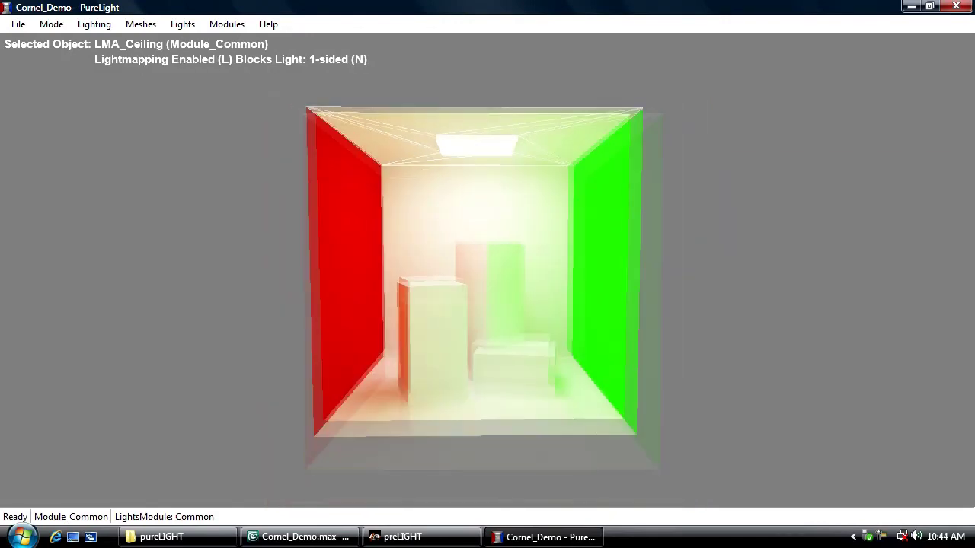
drag(794, 226, 807, 246)
click(794, 246)
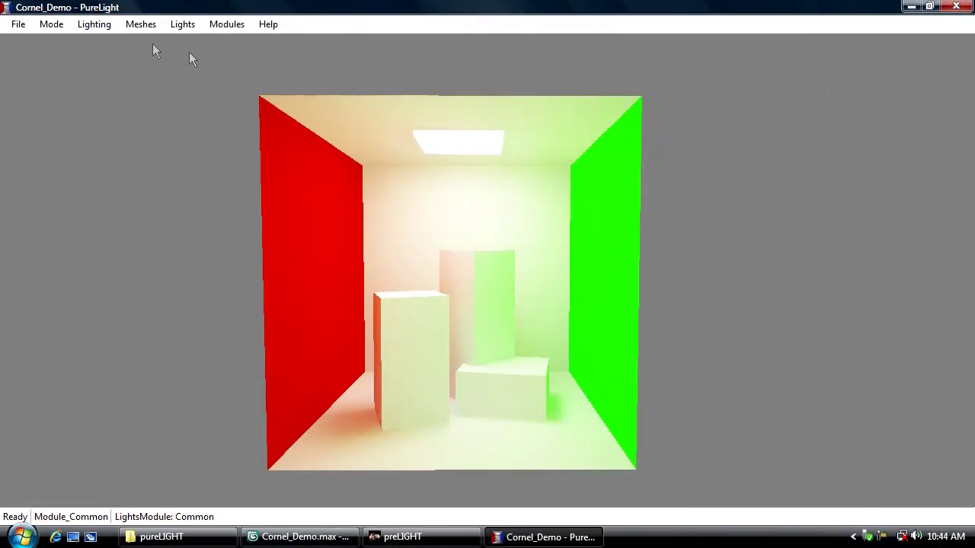
click(94, 24)
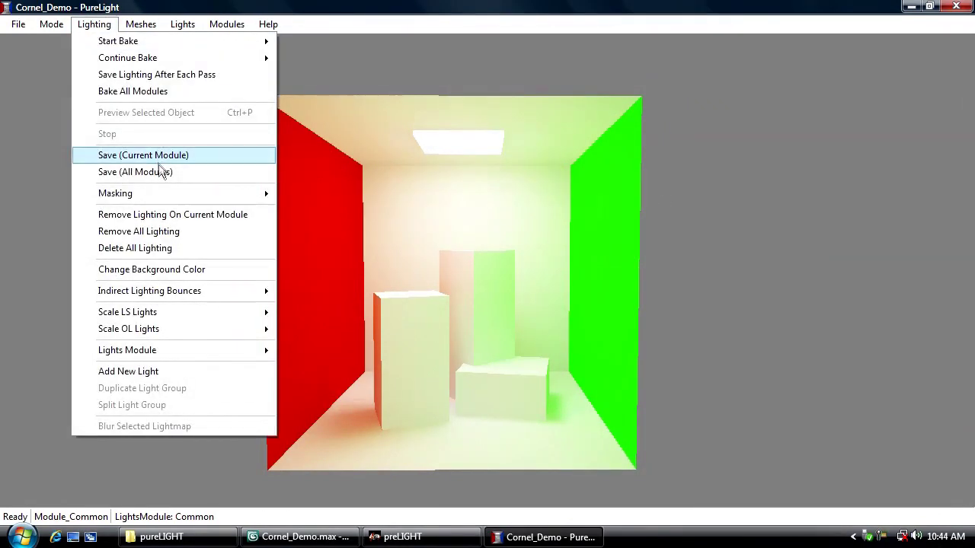
click(159, 172)
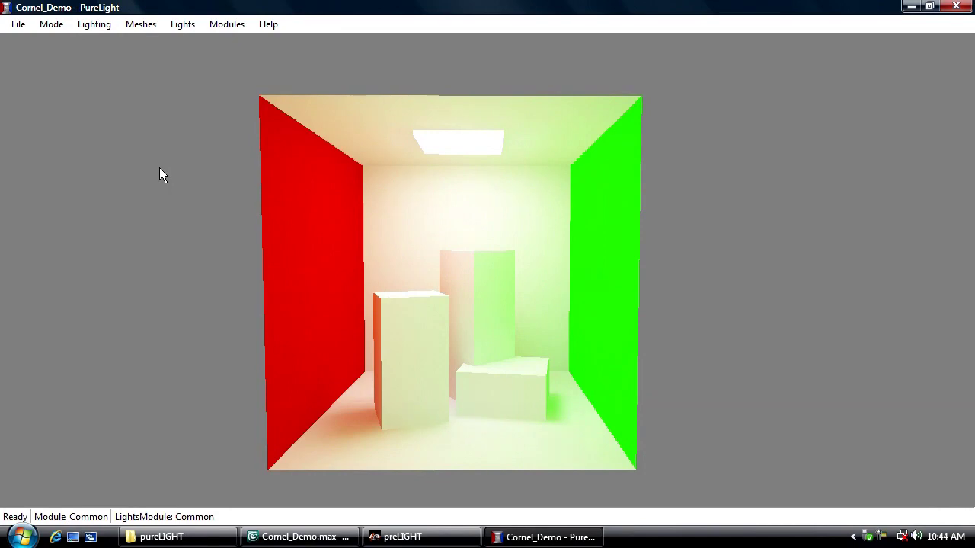